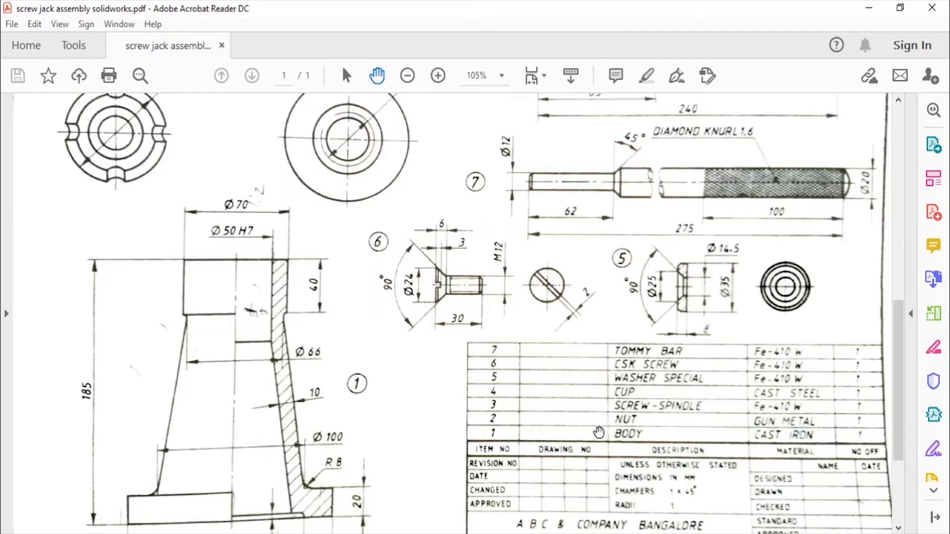
# Review the screw jack drawing, switch to CATIA V5 and create a new Part Design part named Cup.
pyautogui.scroll(5, 551, 401)
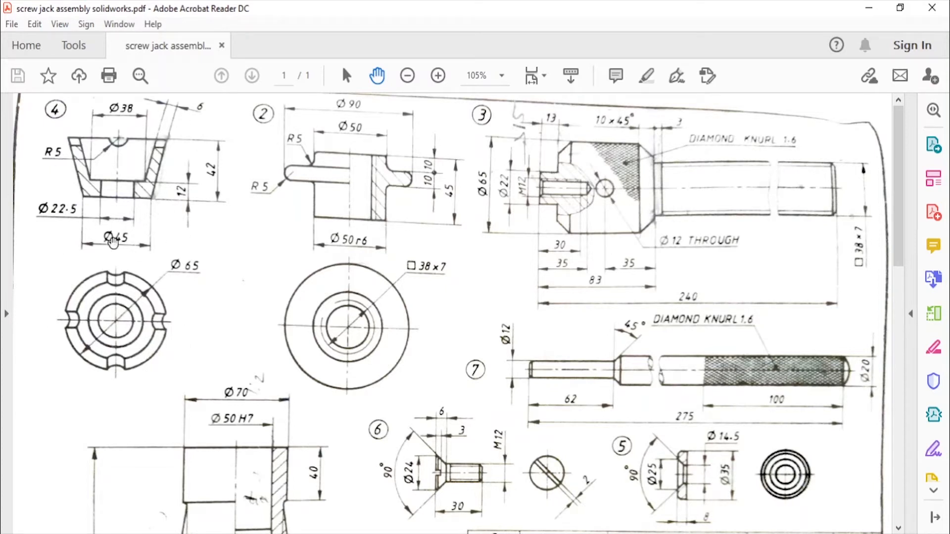
pyautogui.hotkey('alt', 'Tab')
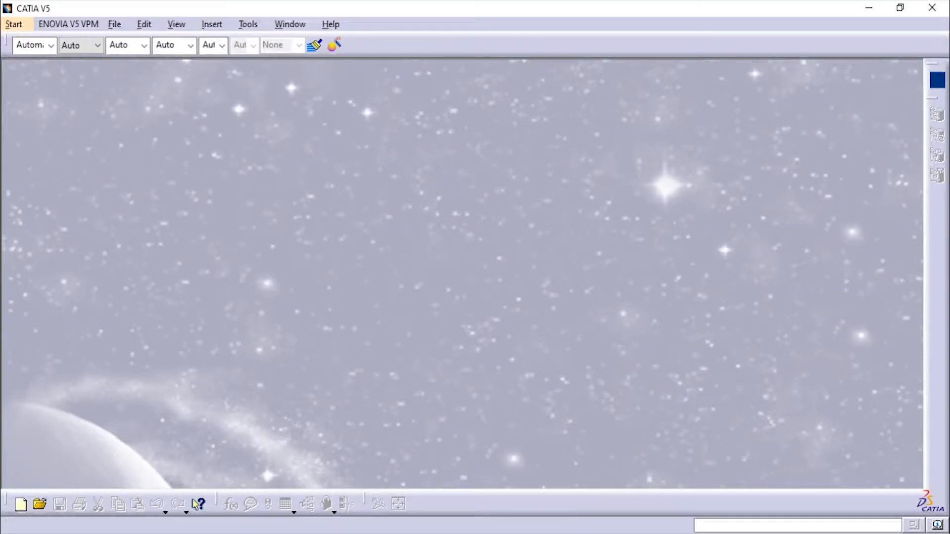
pyautogui.click(24, 29)
pyautogui.moveTo(54, 59)
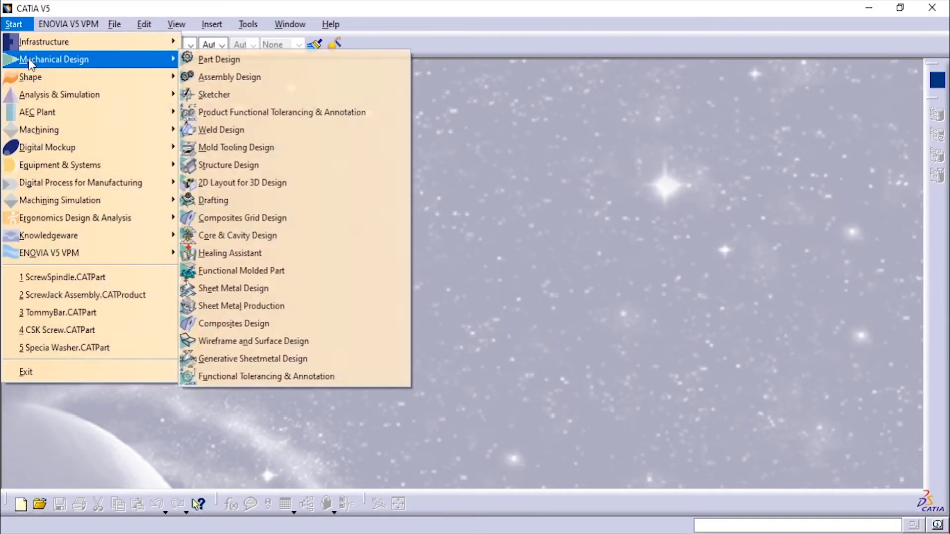
pyautogui.click(210, 54)
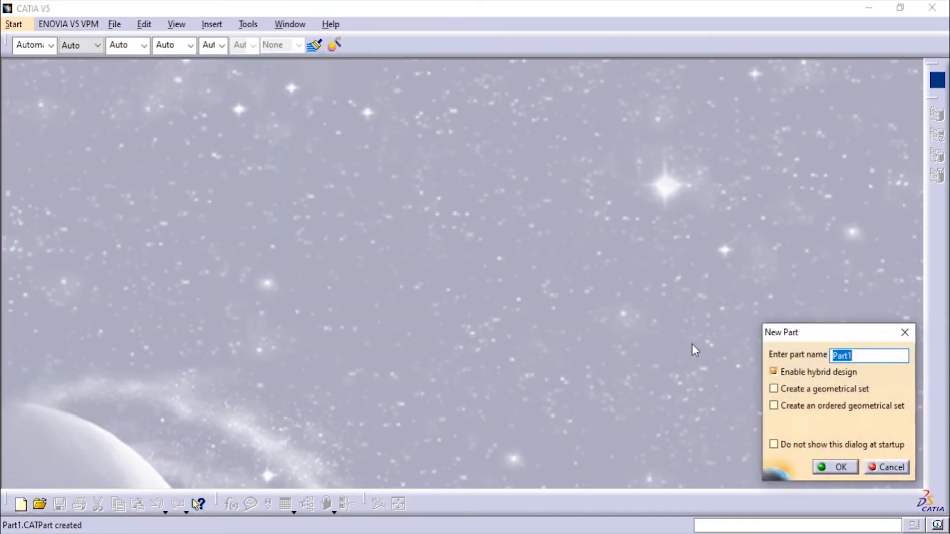
pyautogui.write('CU')
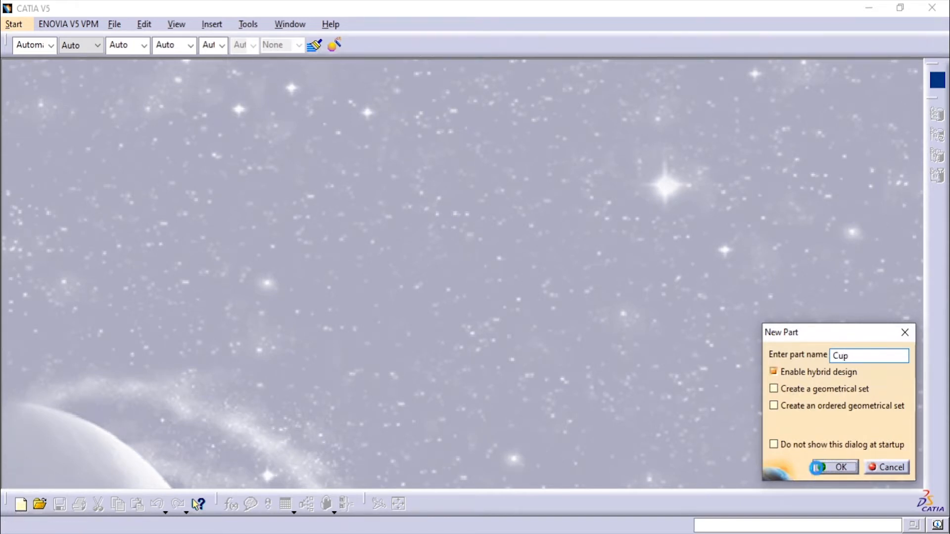
pyautogui.click(836, 468)
# Check the cup in the PDF drawing and open a sketch on the yz plane of the Cup part.
pyautogui.hotkey('alt', 'Tab')
pyautogui.scroll(-3, 679, 454)
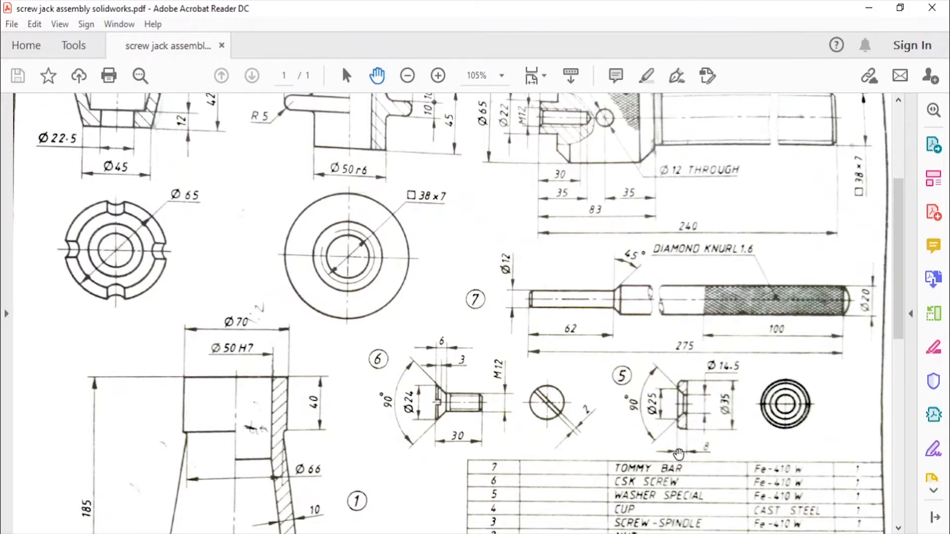
pyautogui.scroll(3, 680, 455)
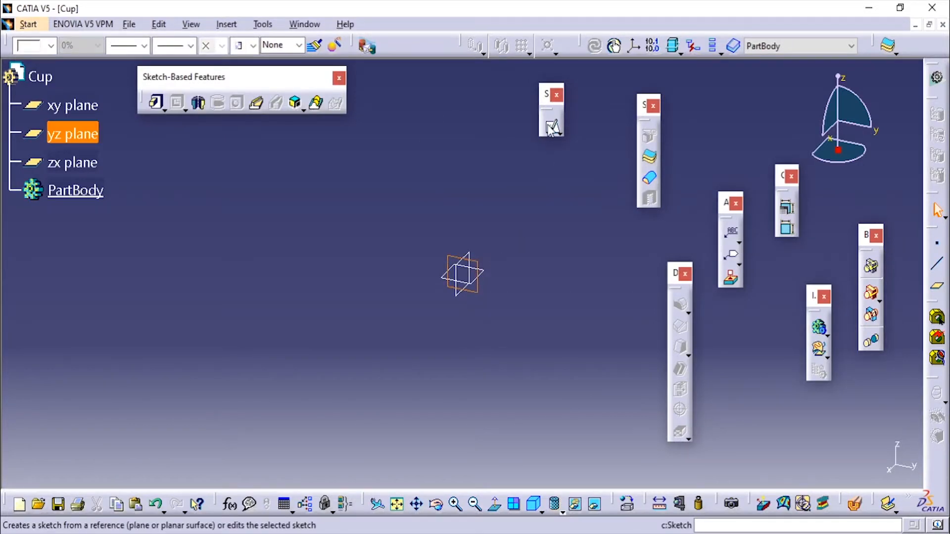
pyautogui.click(227, 24)
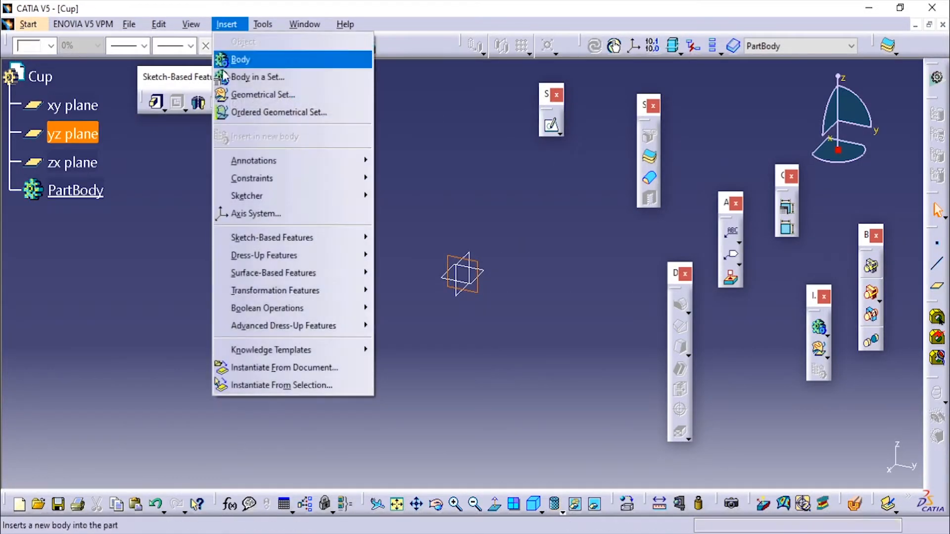
pyautogui.moveTo(346, 196)
pyautogui.click(387, 195)
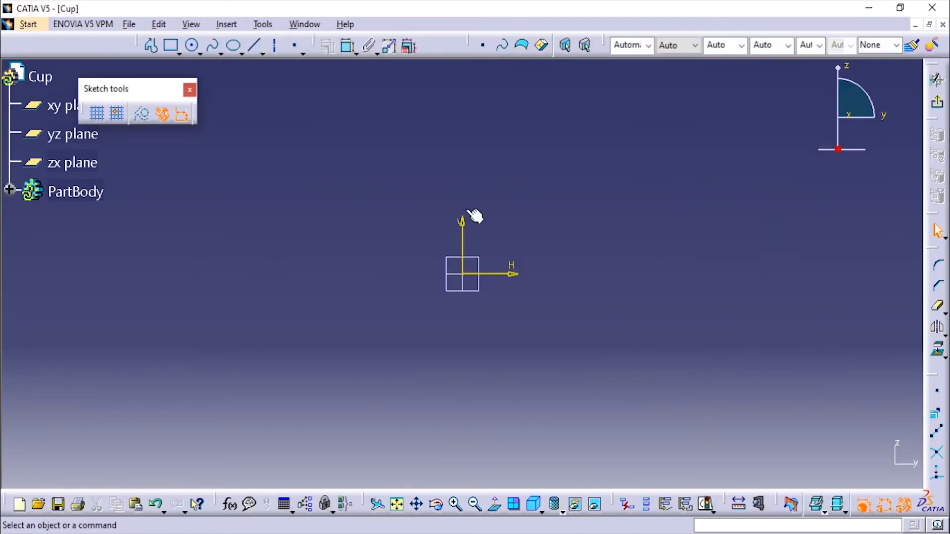
pyautogui.moveTo(551, 217); pyautogui.dragTo(561, 275, button='middle')
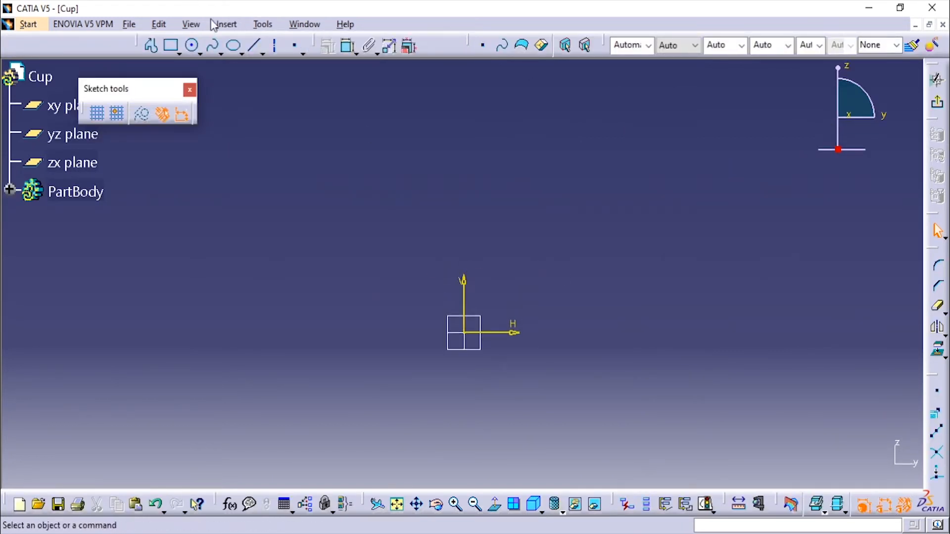
# Using the cup dimensions in the PDF, draw a 12 mm vertical line upward from H 11.25 mm on the horizontal axis.
pyautogui.click(256, 47)
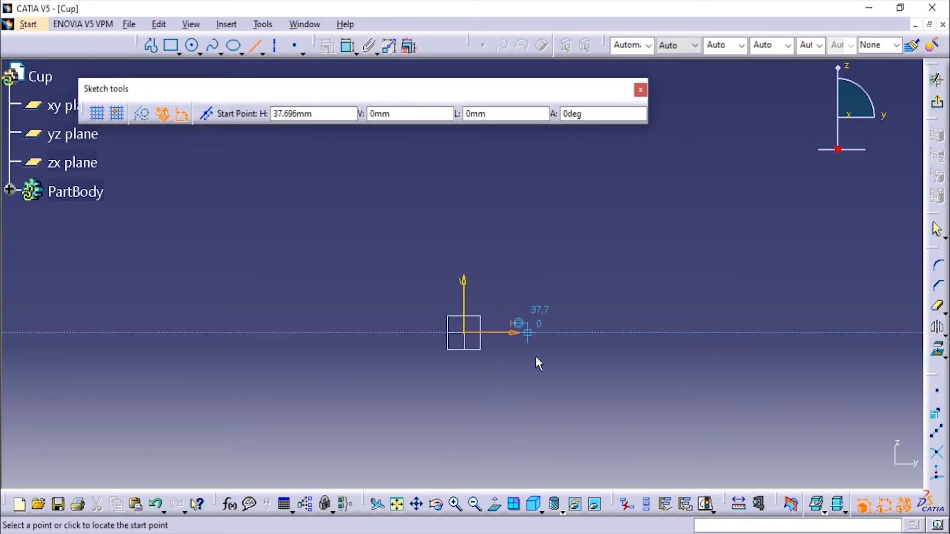
pyautogui.hotkey('alt', 'Tab')
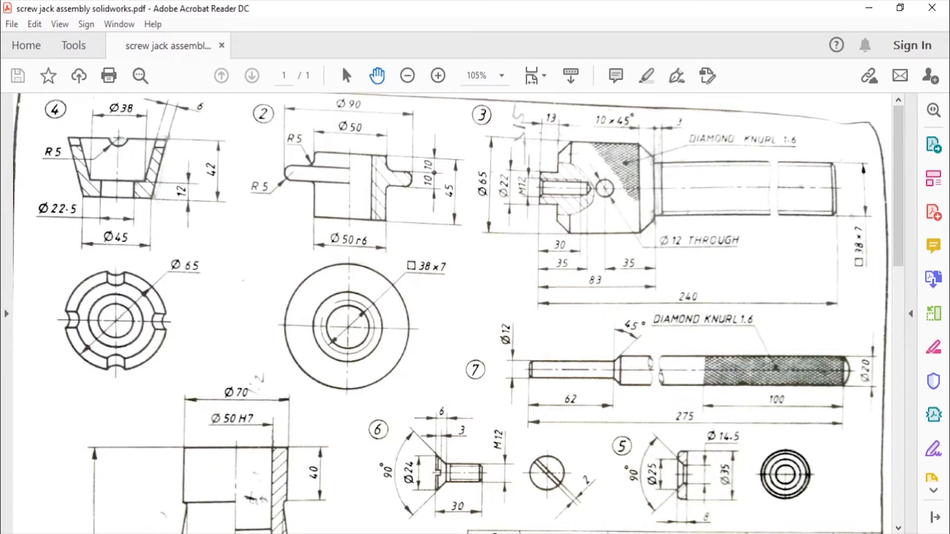
pyautogui.hotkey('alt', 'Tab')
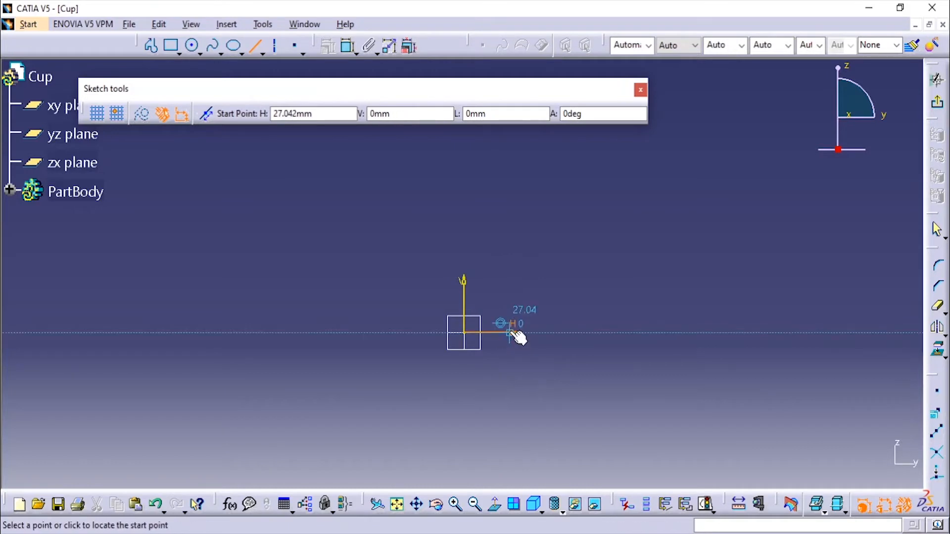
pyautogui.press('Tab')
pyautogui.write('22')
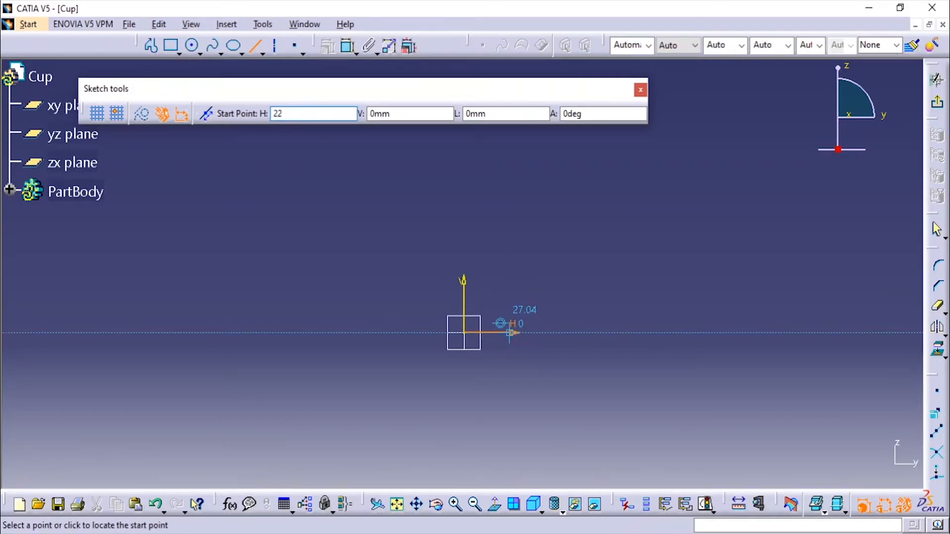
pyautogui.press('Tab')
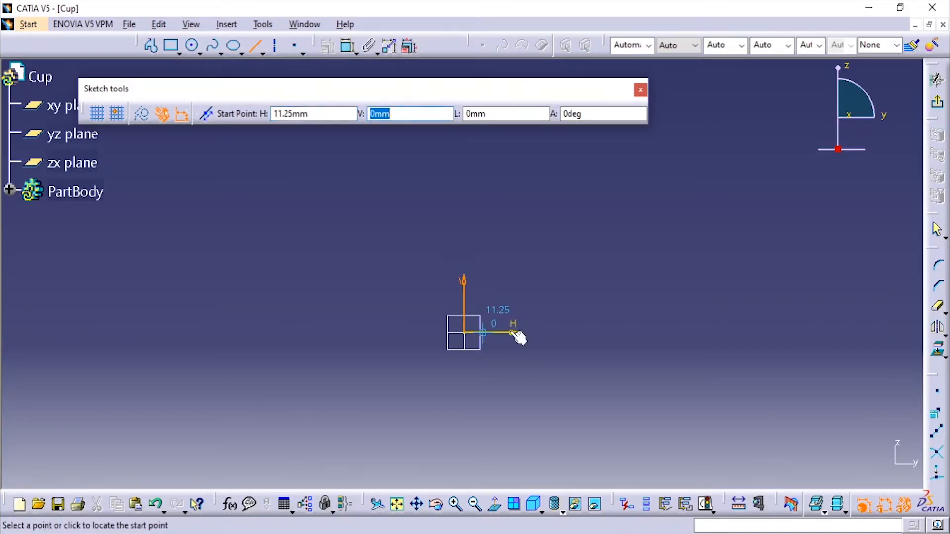
pyautogui.press('Return')
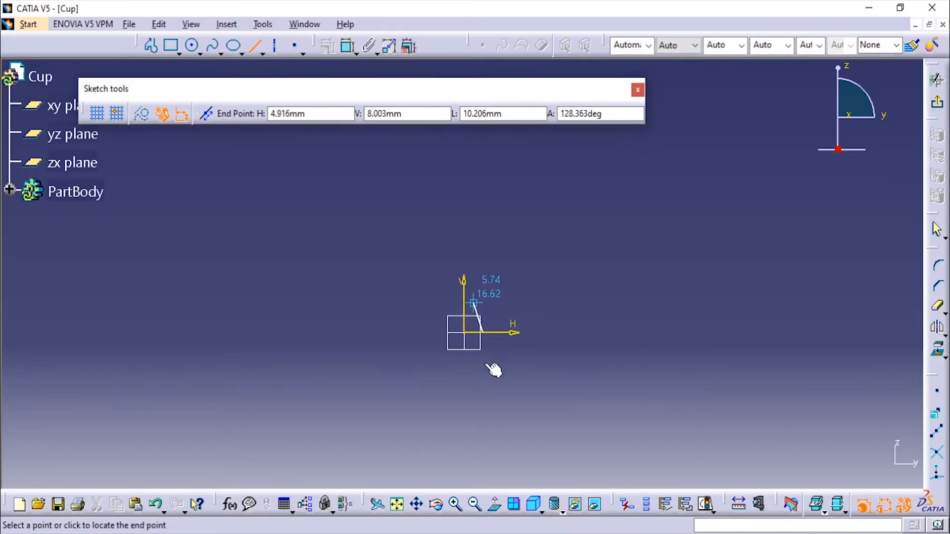
pyautogui.hotkey('alt', 'Tab')
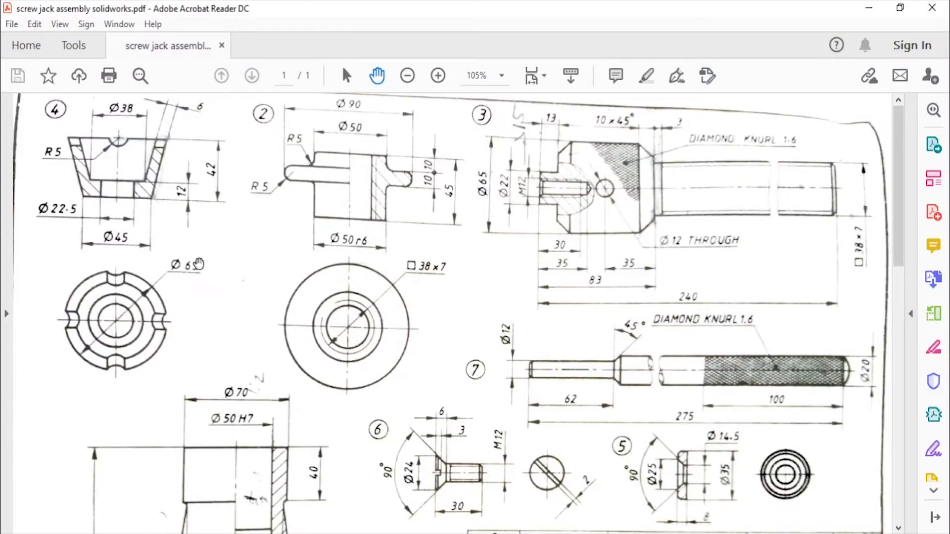
pyautogui.hotkey('alt', 'Tab')
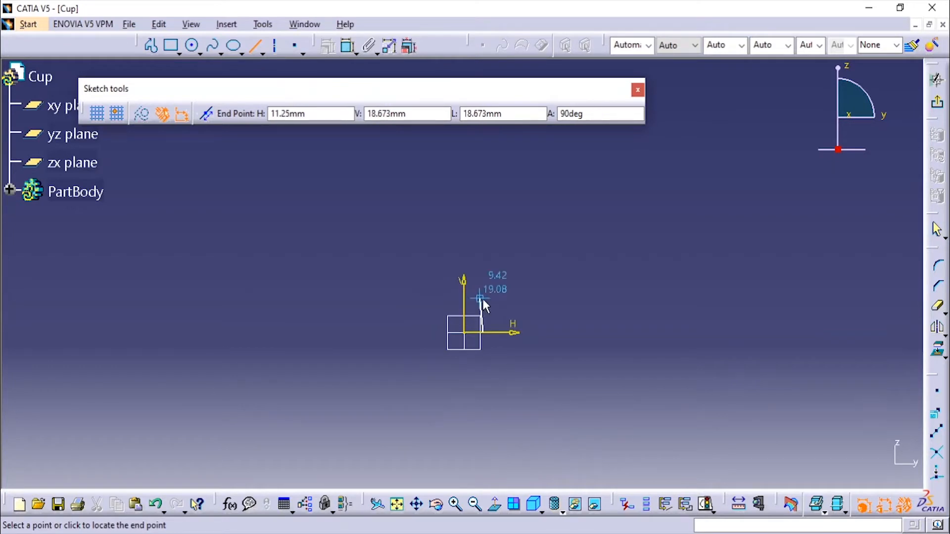
pyautogui.press('Tab')
pyautogui.press('Tab')
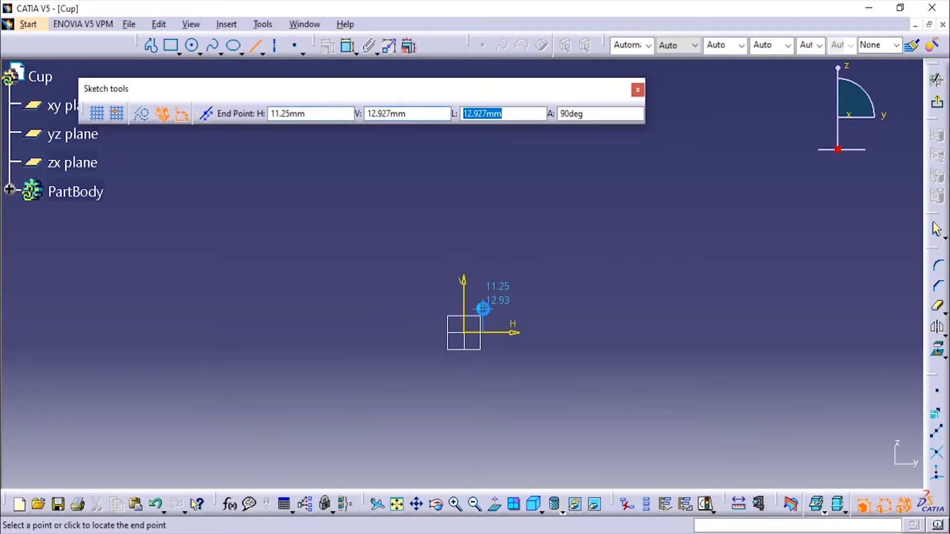
pyautogui.write('12')
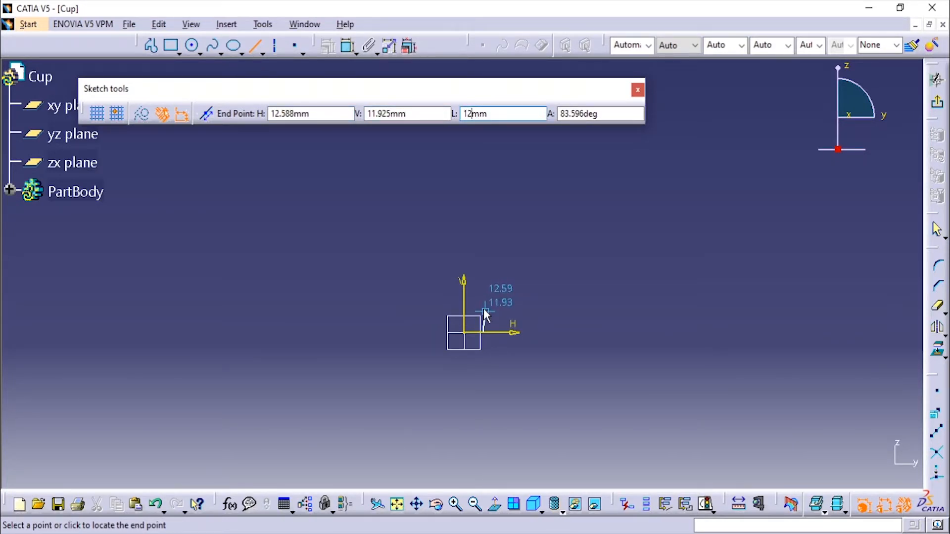
pyautogui.click(486, 310)
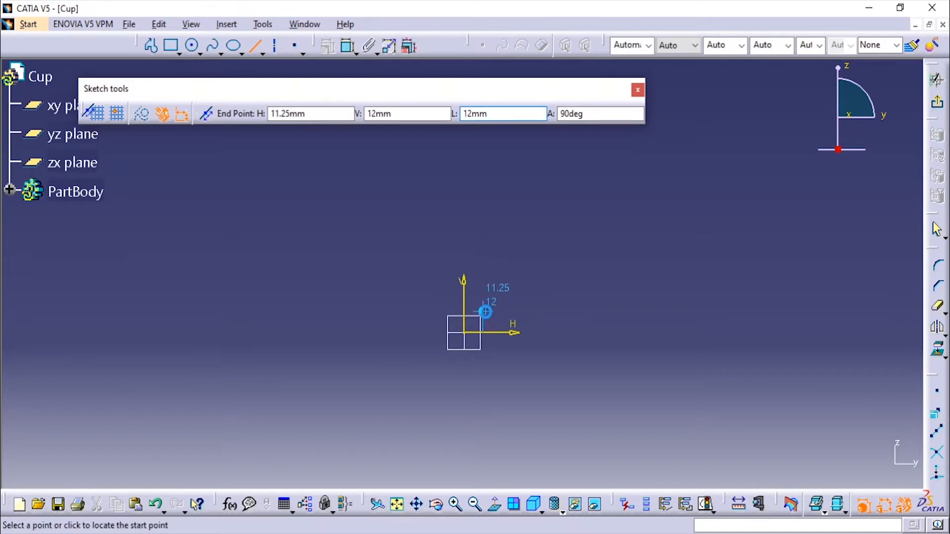
# Close the profile with lines through about H 27.45, V 12 mm and H 48.35, V 60.53 mm, a short horizontal rim, and H 41.79 mm on the axis.
pyautogui.click(484, 312)
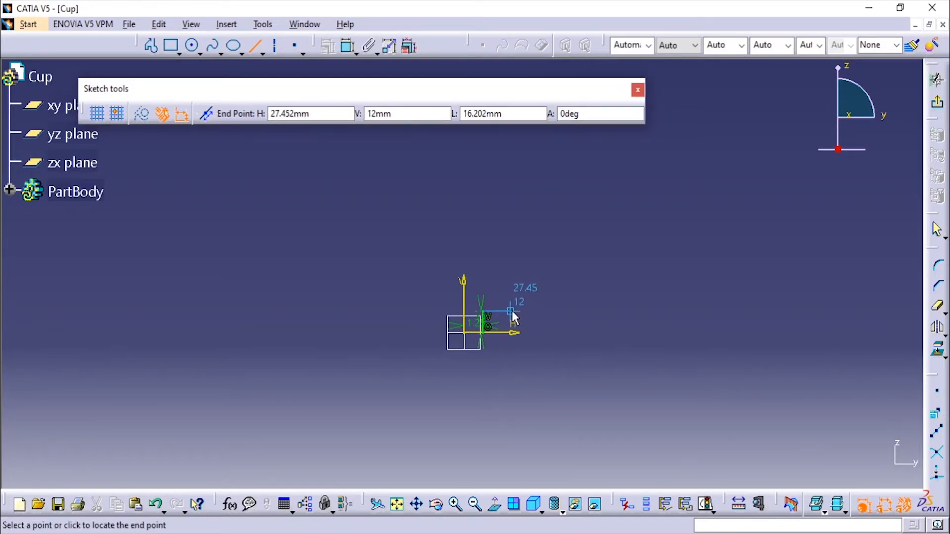
pyautogui.click(511, 311)
pyautogui.click(511, 311)
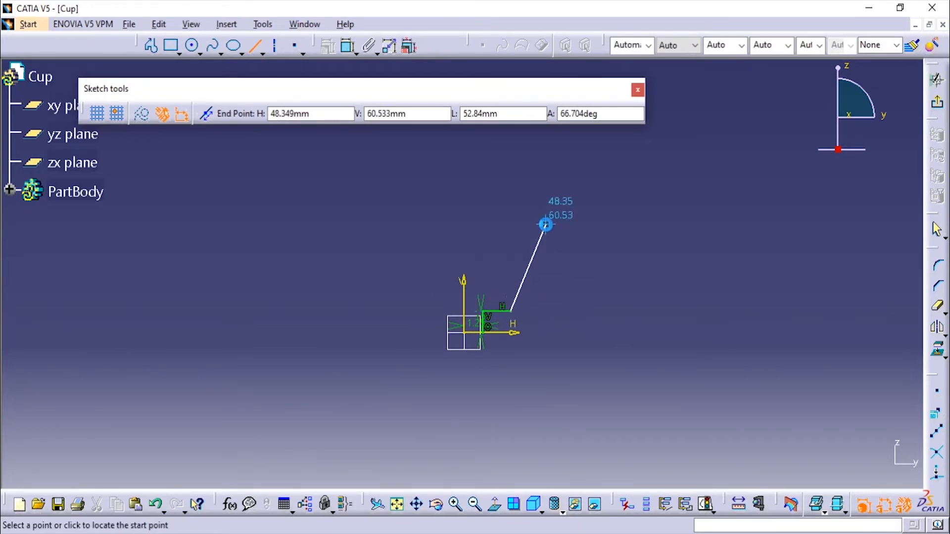
pyautogui.click(573, 224)
pyautogui.click(572, 224)
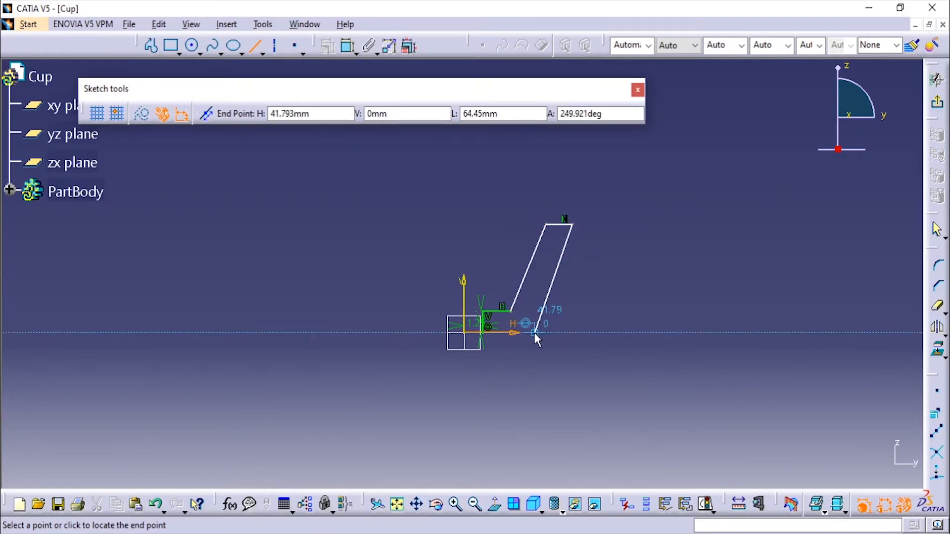
pyautogui.click(539, 328)
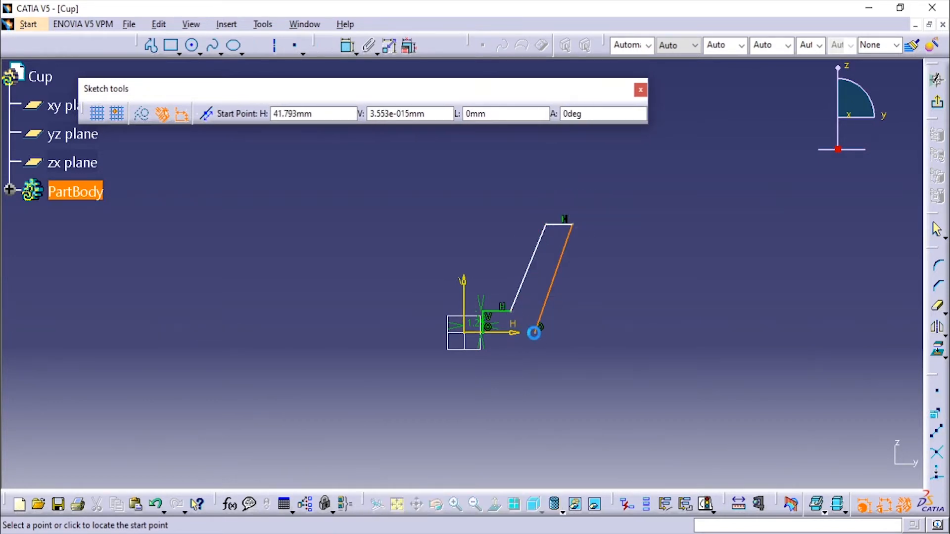
pyautogui.click(483, 332)
# Dimension the profile's lower outer corner from the vertical axis and set it to 45/2 mm, per the cup's base diameter in the PDF.
pyautogui.moveTo(503, 378)
pyautogui.mouseDown(button='middle')
pyautogui.moveTo(526, 273)
pyautogui.moveTo(513, 228)
pyautogui.mouseUp(button='middle')
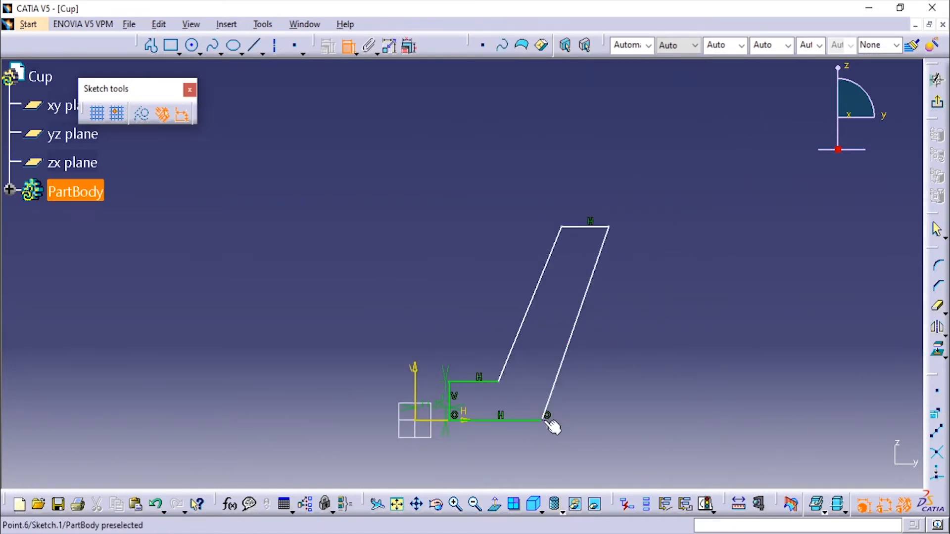
pyautogui.click(415, 391)
pyautogui.click(489, 450)
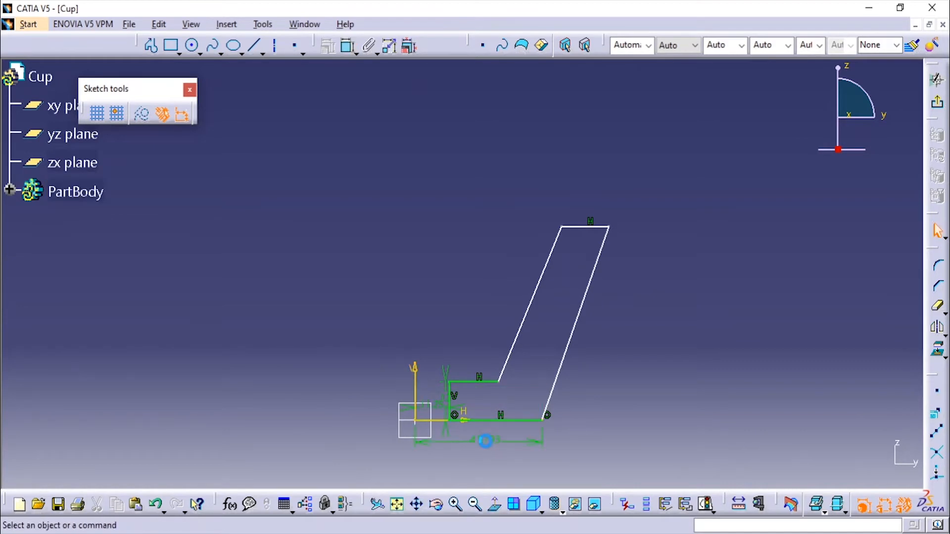
pyautogui.doubleClick(484, 440)
pyautogui.hotkey('alt', 'Tab')
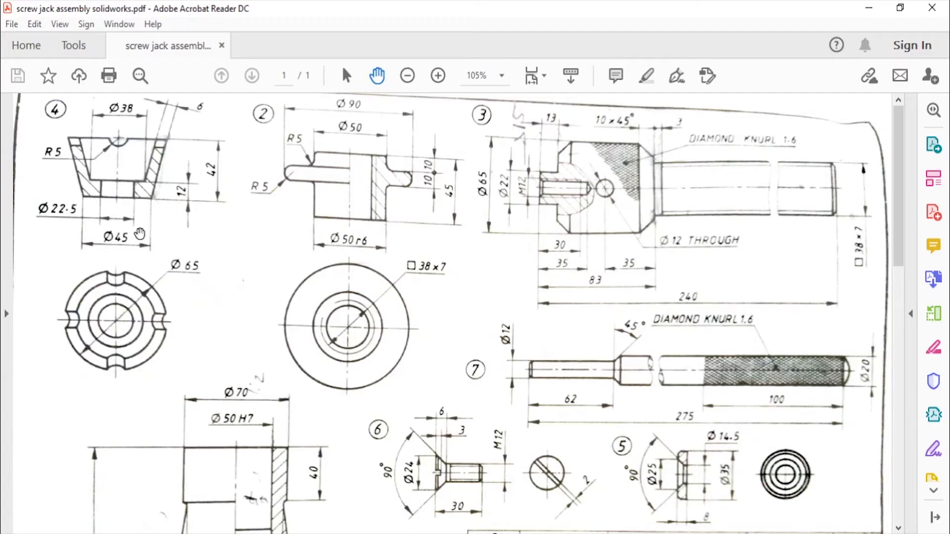
pyautogui.hotkey('alt', 'Tab')
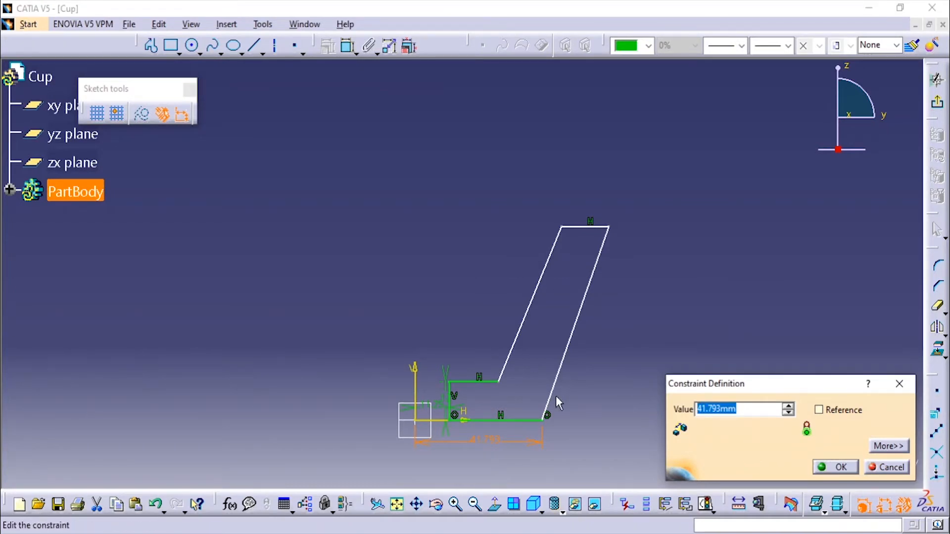
pyautogui.write('45/2')
pyautogui.press('Return')
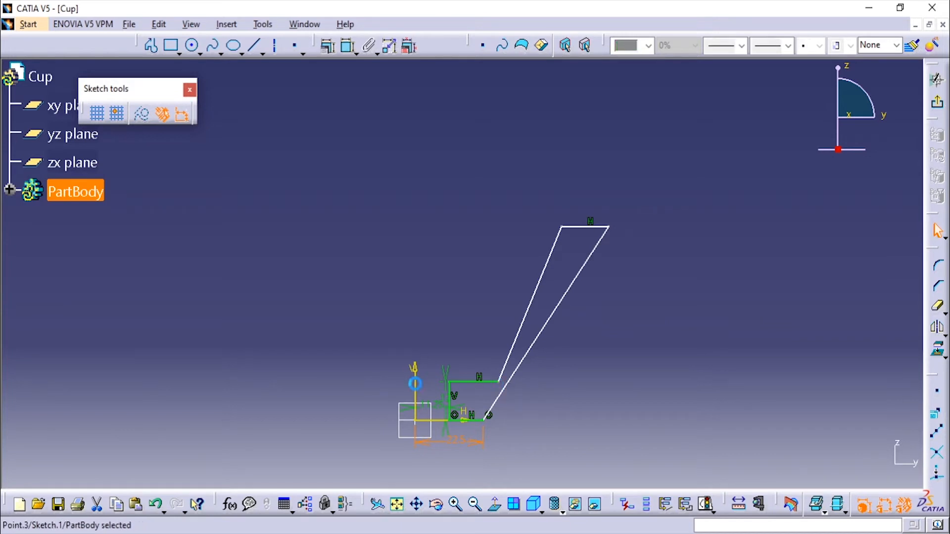
pyautogui.click(415, 385)
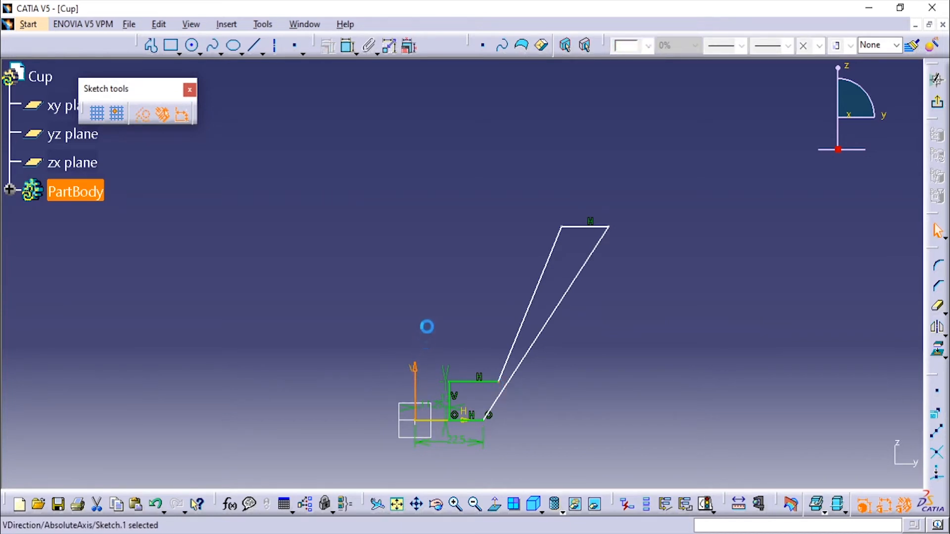
pyautogui.click(349, 45)
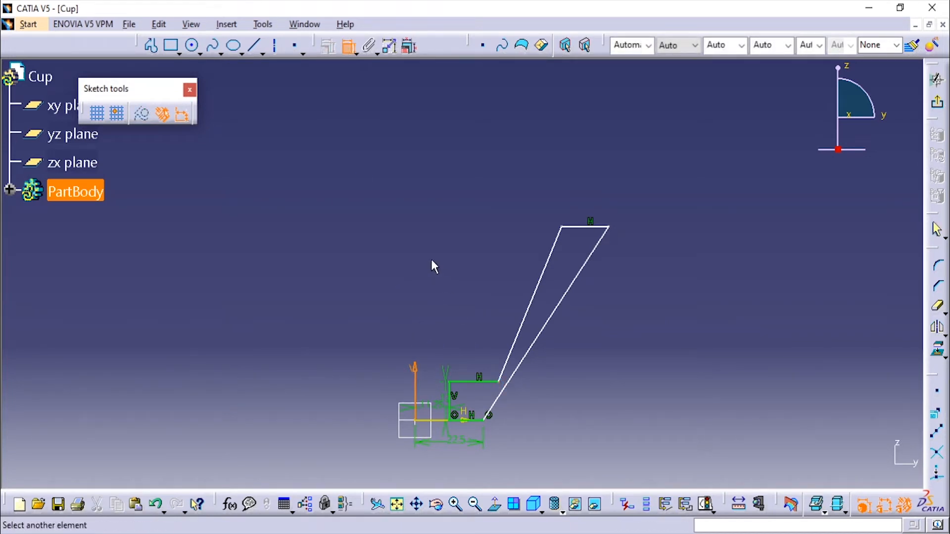
pyautogui.press('Escape')
pyautogui.press('Escape')
# Dimension the profile's inner step corner from the vertical axis and set it to 19 mm, per the cup's 38 mm bore diameter in the PDF.
pyautogui.click(349, 46)
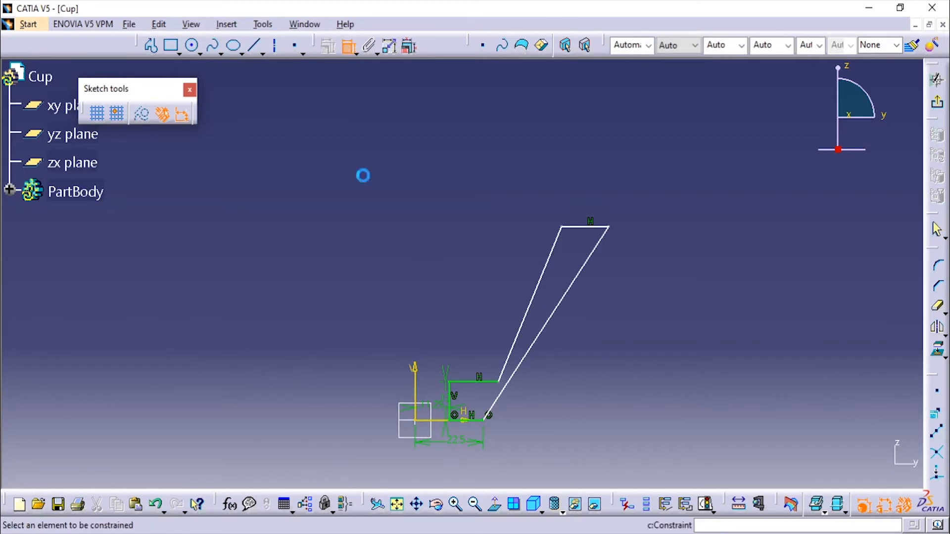
pyautogui.click(499, 382)
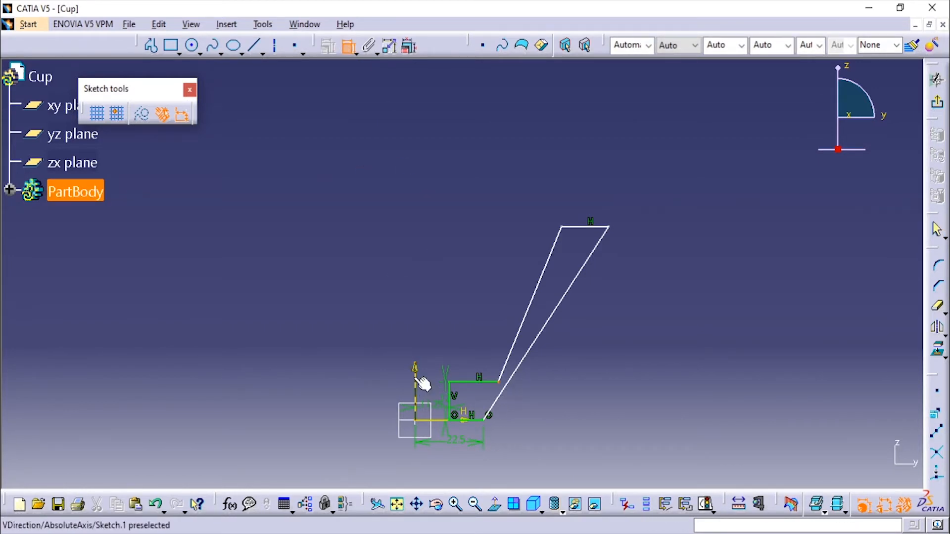
pyautogui.click(423, 383)
pyautogui.click(464, 313)
pyautogui.doubleClick(459, 311)
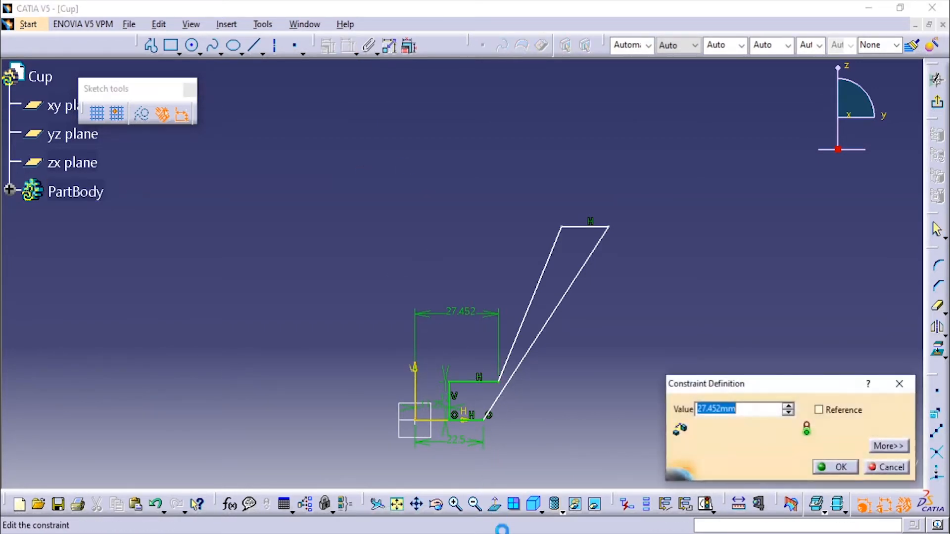
pyautogui.click(502, 530)
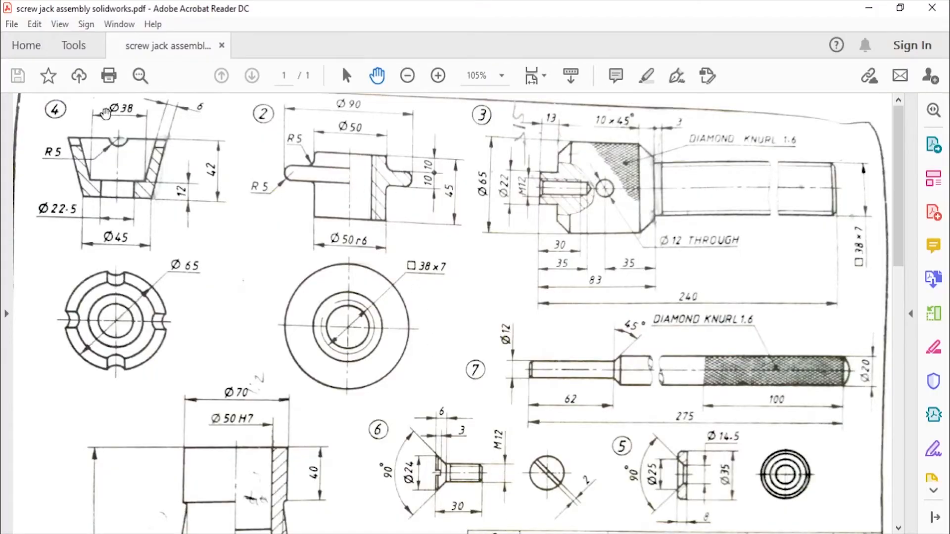
pyautogui.click(502, 532)
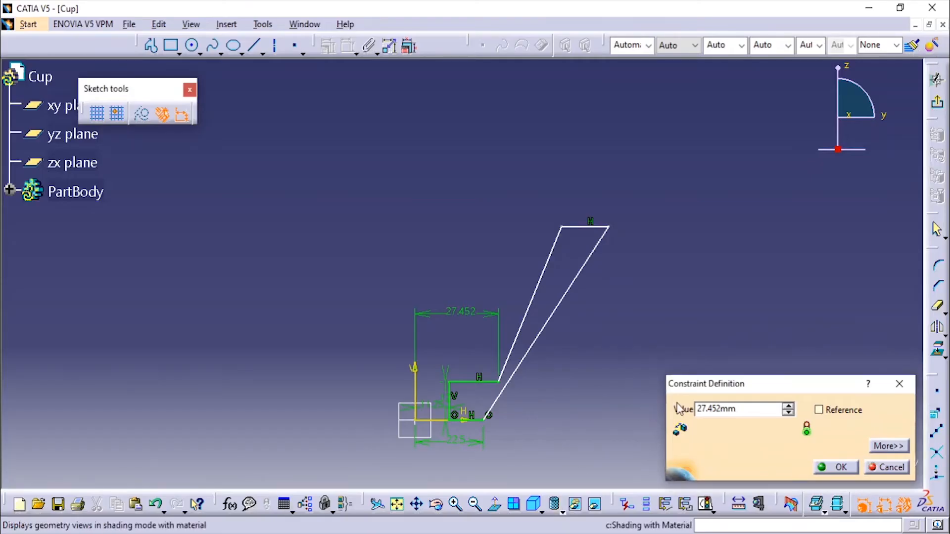
pyautogui.moveTo(755, 410); pyautogui.dragTo(618, 410)
pyautogui.write('19')
pyautogui.press('Return')
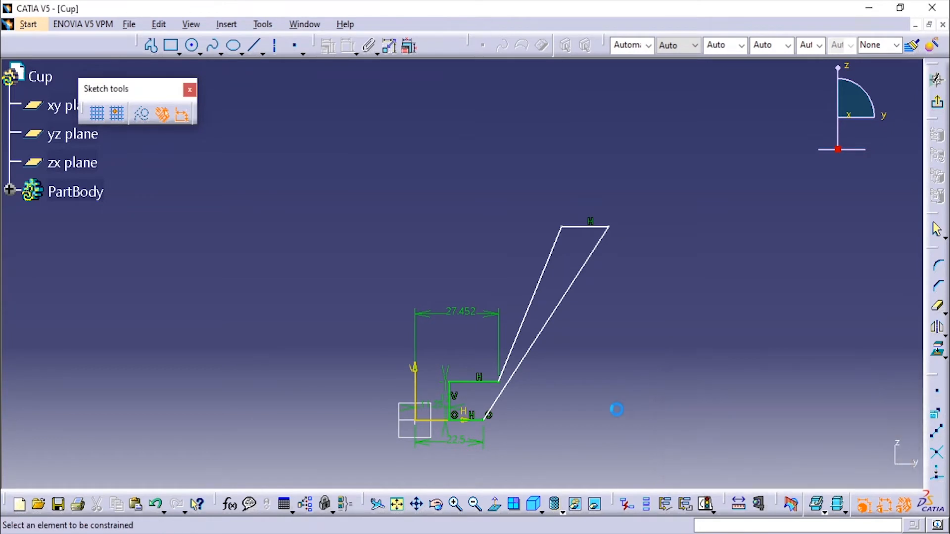
# Dimension the rim line's height above the horizontal axis and set it to 42 mm, per the cup height in the PDF.
pyautogui.click(596, 228)
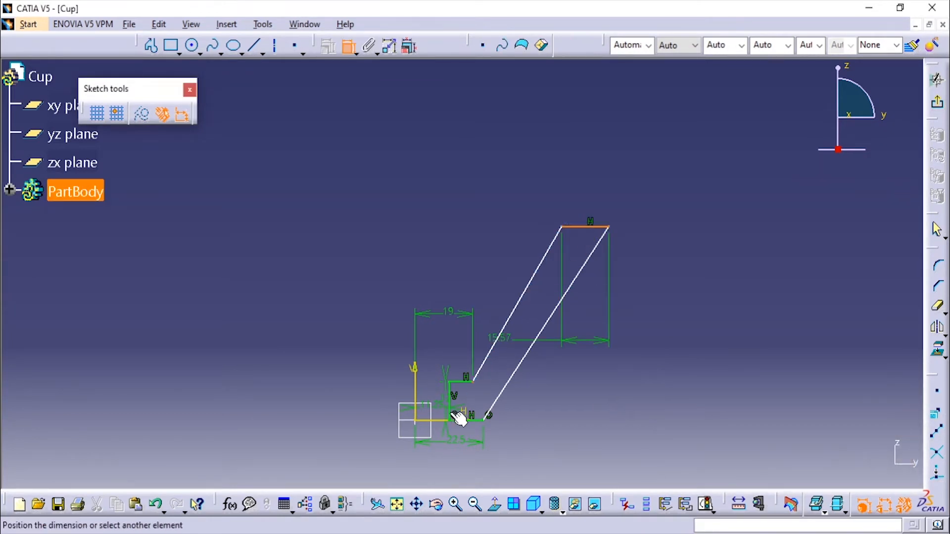
pyautogui.click(425, 423)
pyautogui.click(755, 341)
pyautogui.doubleClick(757, 342)
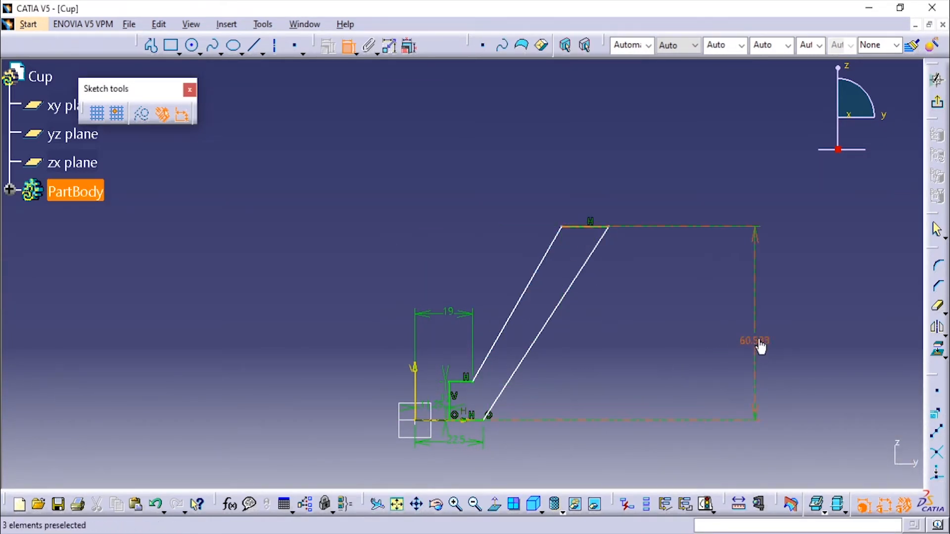
pyautogui.hotkey('alt', 'Tab')
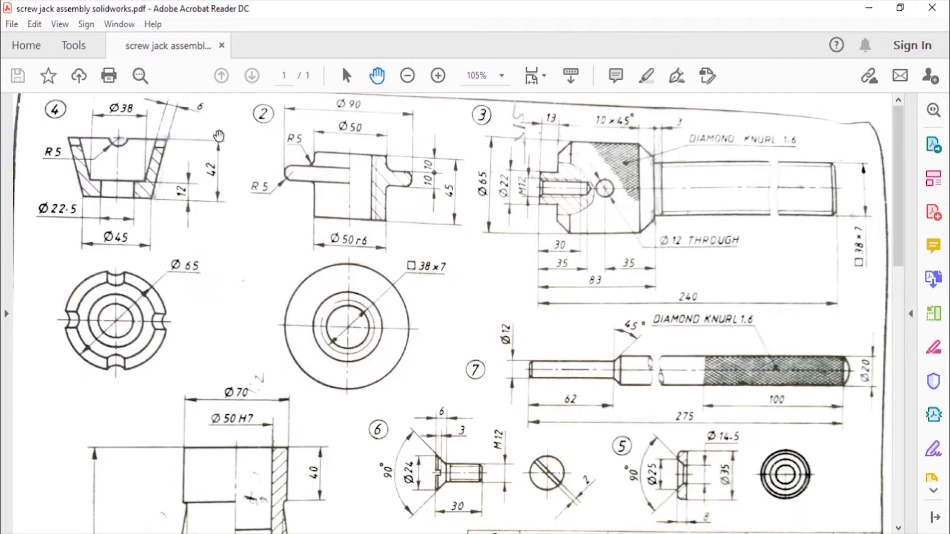
pyautogui.hotkey('alt', 'Tab')
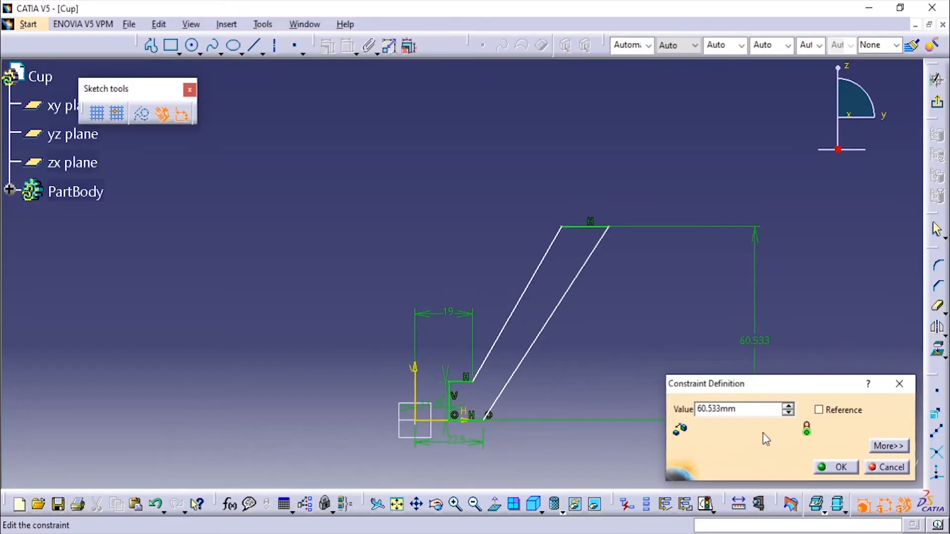
pyautogui.write('43')
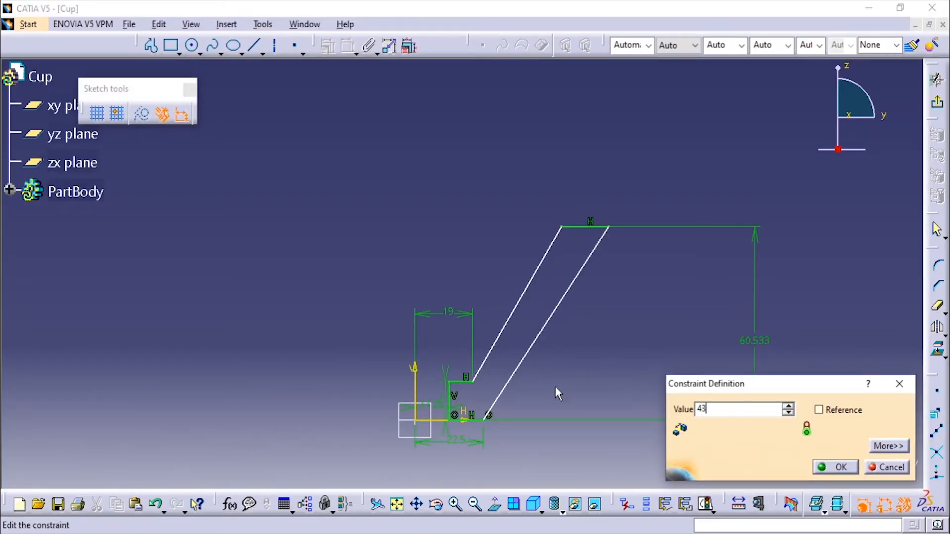
pyautogui.click(847, 463)
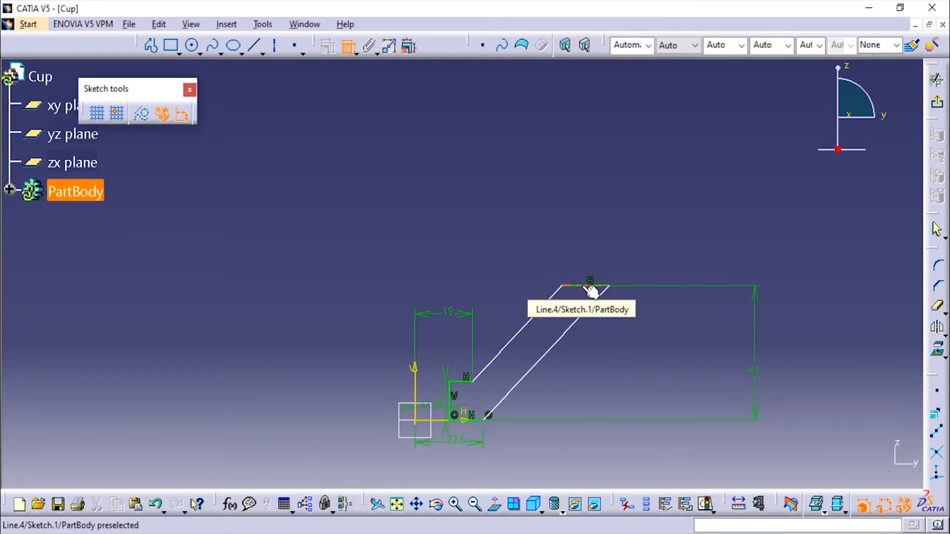
pyautogui.click(564, 286)
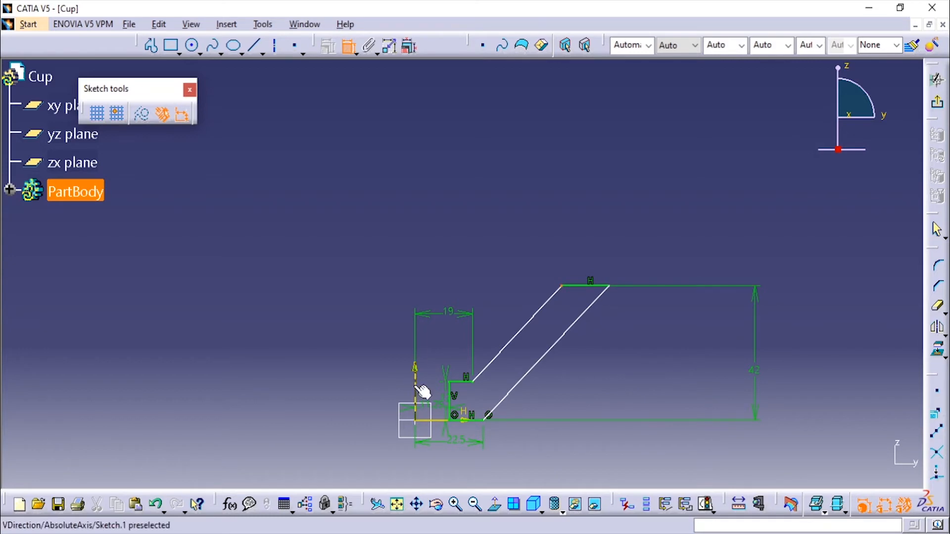
pyautogui.click(418, 388)
pyautogui.click(476, 226)
pyautogui.doubleClick(473, 224)
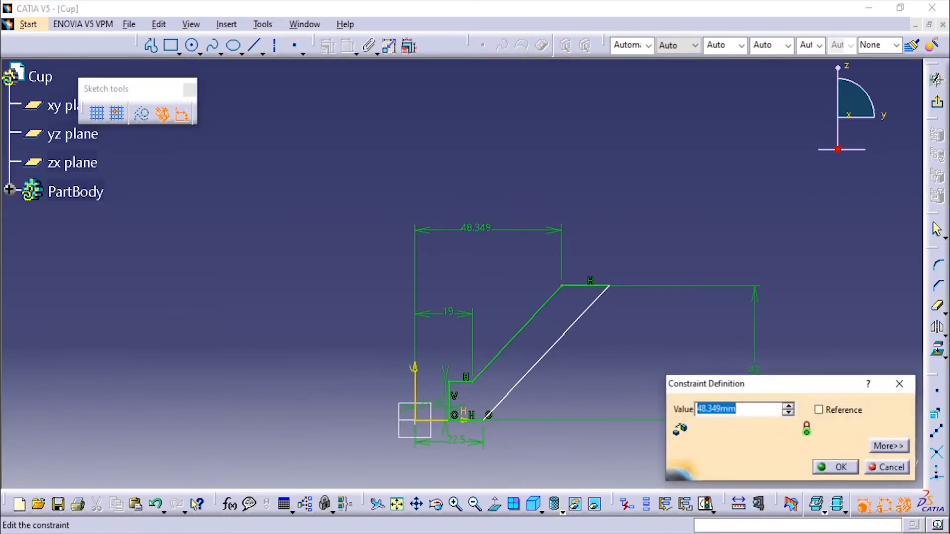
pyautogui.hotkey('alt', 'Tab')
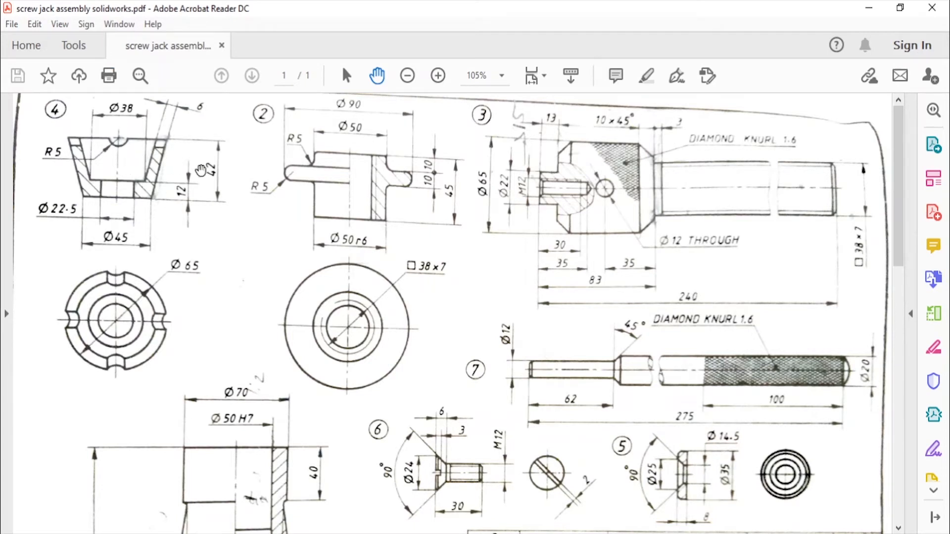
pyautogui.hotkey('alt', 'Tab')
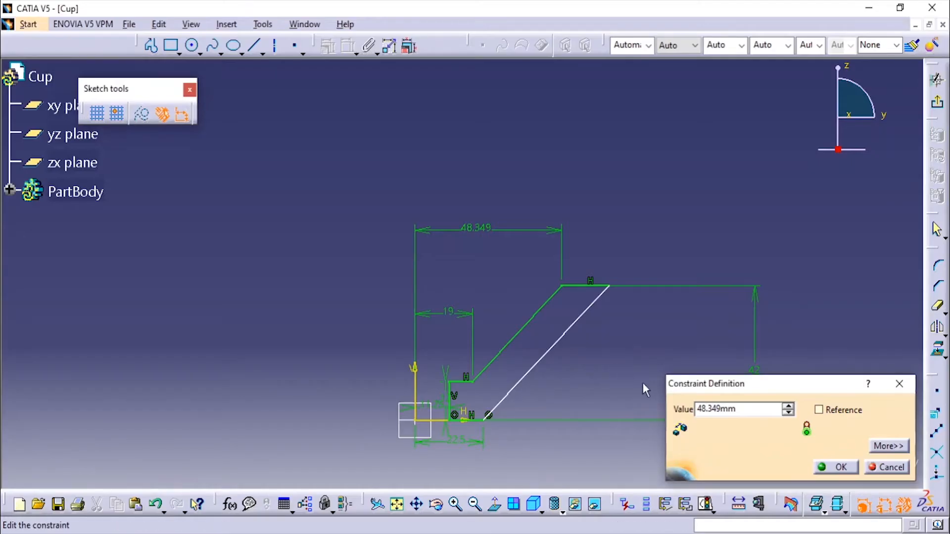
pyautogui.click(875, 467)
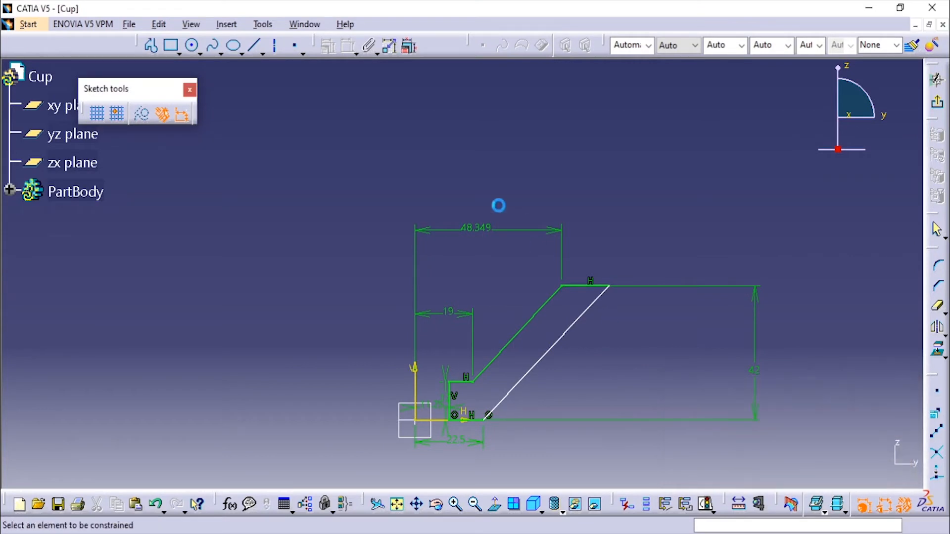
pyautogui.click(525, 229)
pyautogui.press('Delete')
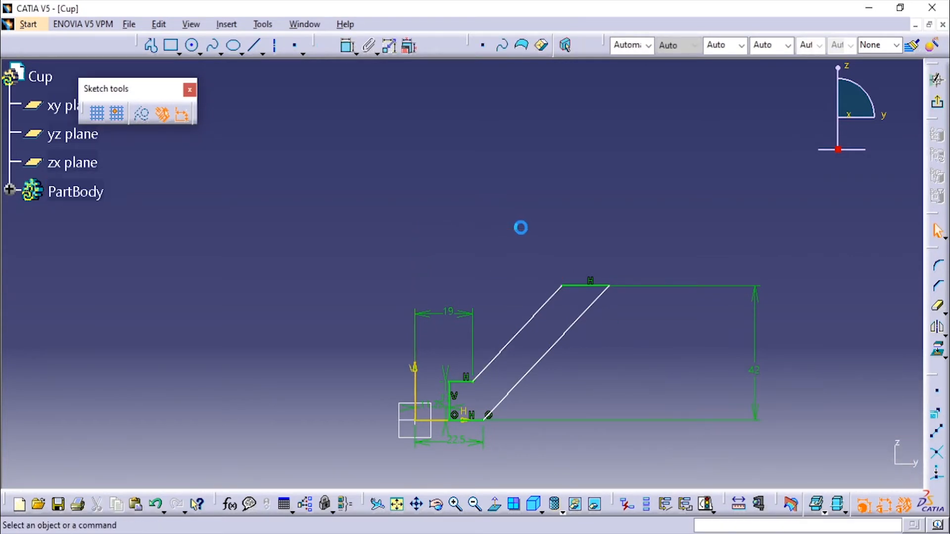
# Dimension the rim's outer corner from the vertical axis and set it to 65/2 mm, per the cup's outer diameter in the PDF.
pyautogui.click(347, 47)
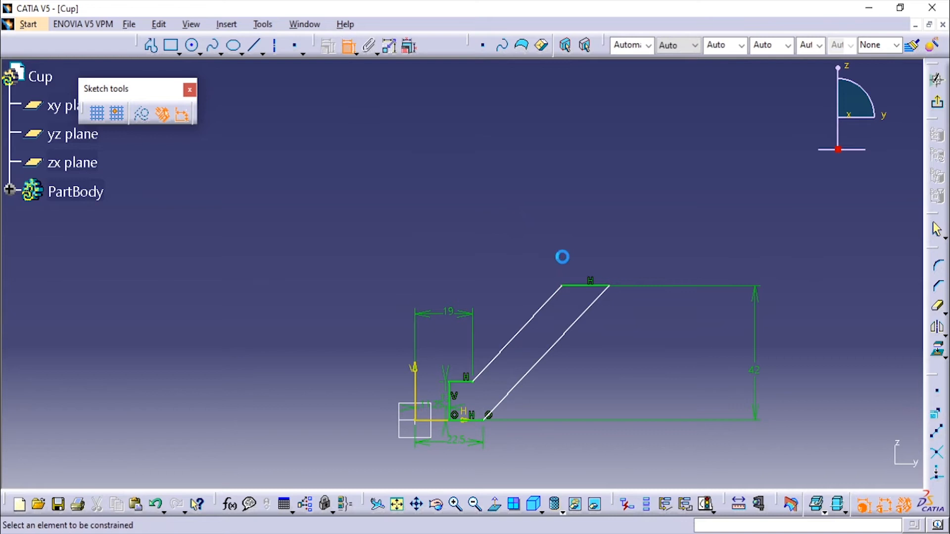
pyautogui.click(607, 287)
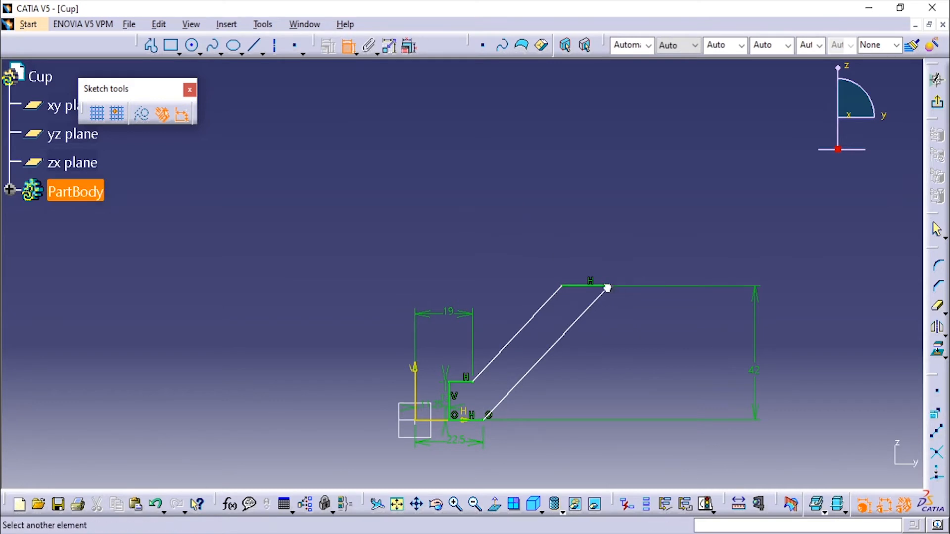
pyautogui.click(419, 381)
pyautogui.click(501, 216)
pyautogui.hotkey('alt', 'Tab')
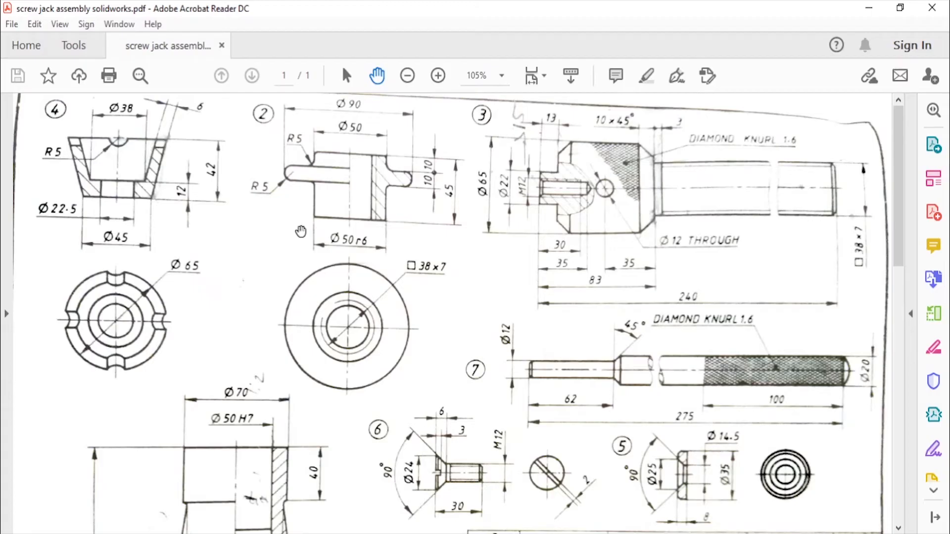
pyautogui.hotkey('alt', 'Tab')
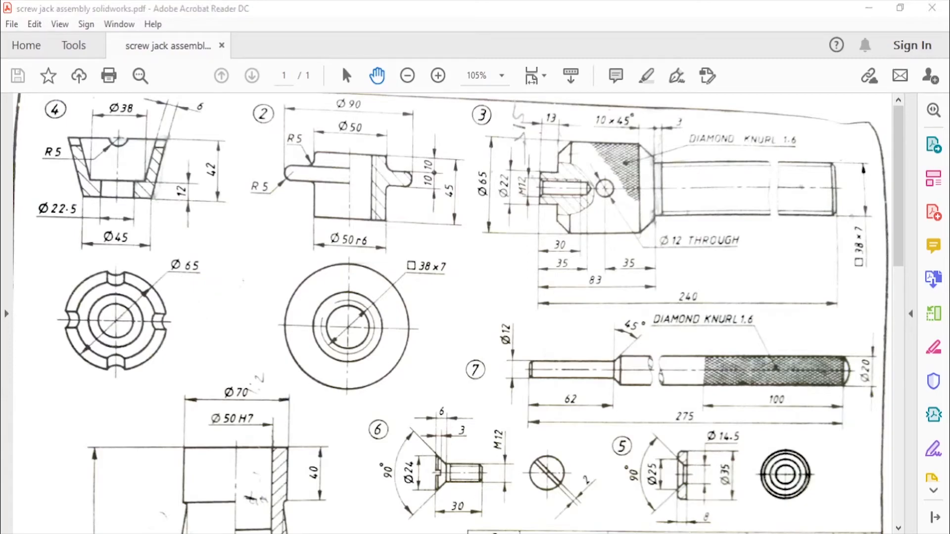
pyautogui.doubleClick(501, 208)
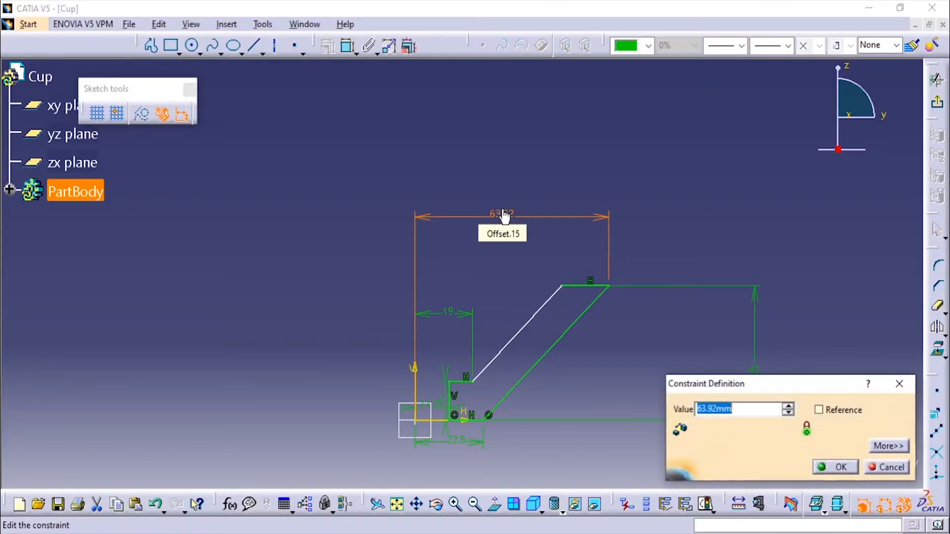
pyautogui.write('65/2')
pyautogui.press('Return')
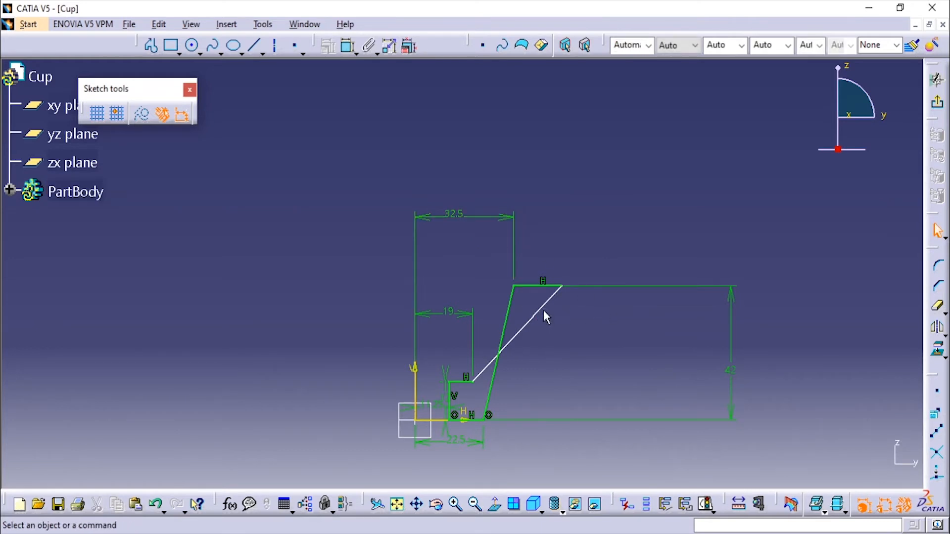
# Move the rim's inner end inside the outer wall line and constrain the two slanted wall lines to be parallel.
pyautogui.click(490, 312)
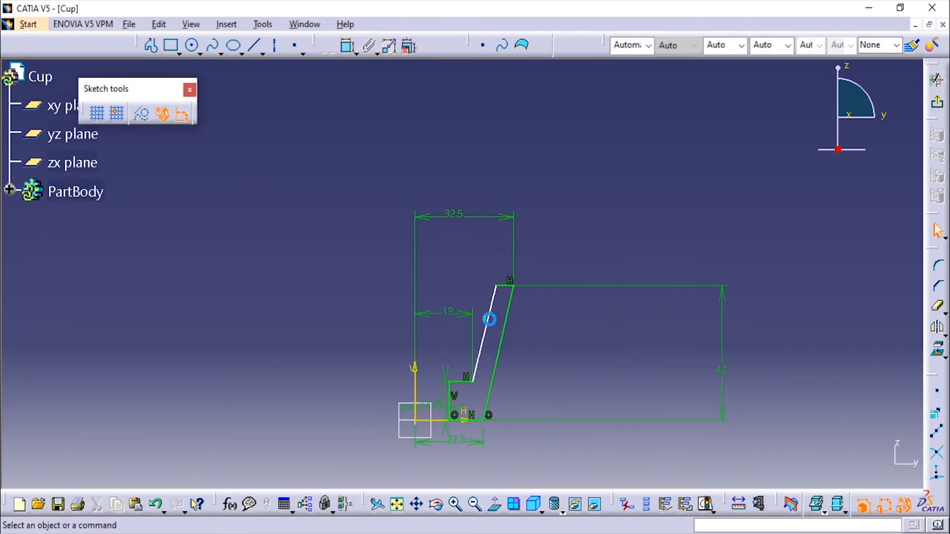
pyautogui.keyDown('ctrl'); pyautogui.click(512, 332); pyautogui.keyUp('ctrl')
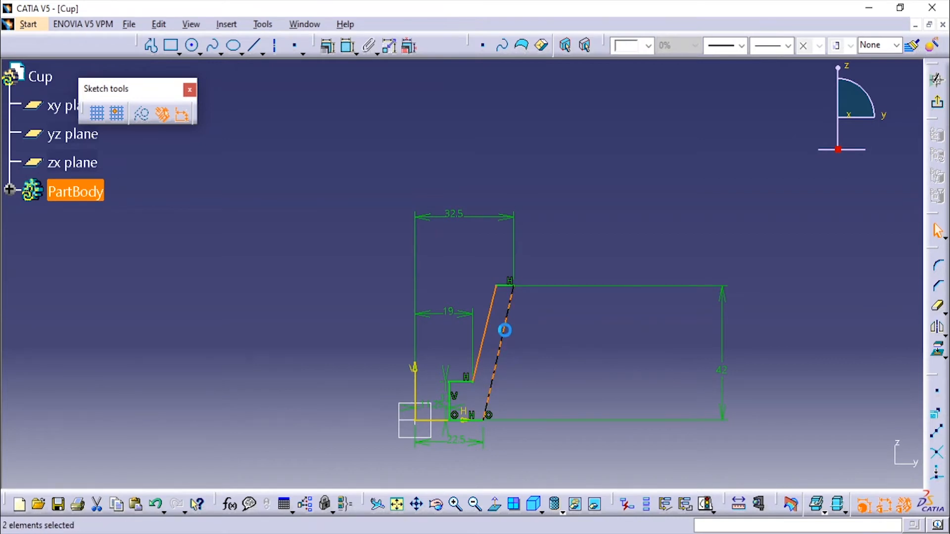
pyautogui.click(325, 46)
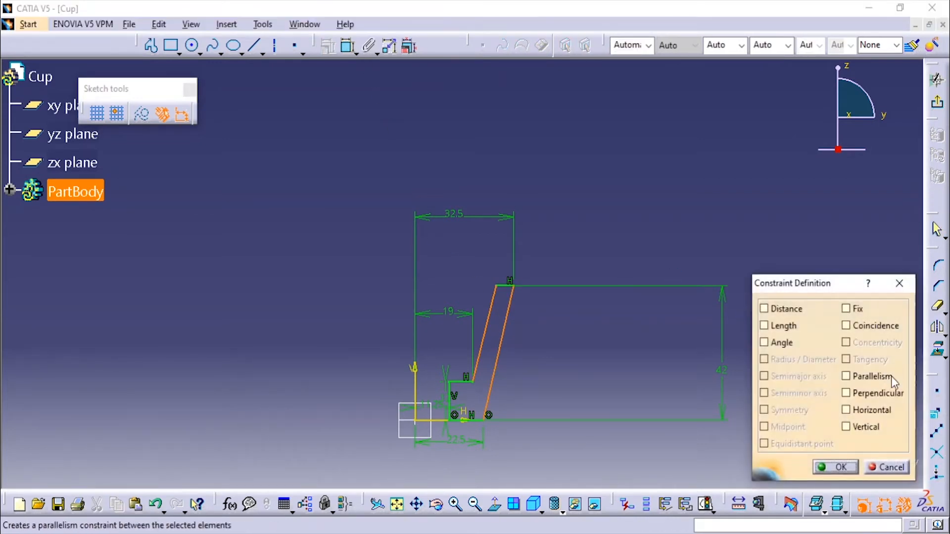
pyautogui.click(846, 392)
pyautogui.click(846, 393)
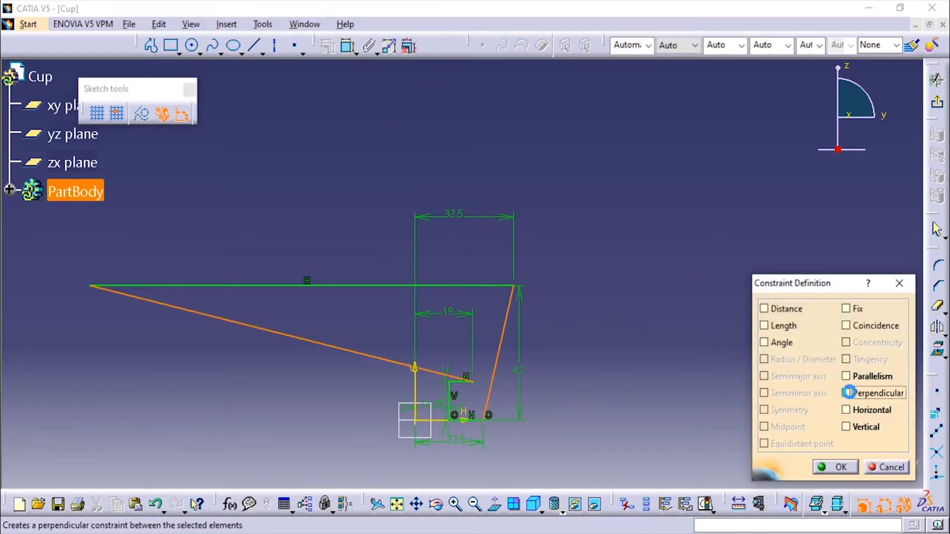
pyautogui.click(846, 377)
pyautogui.click(837, 467)
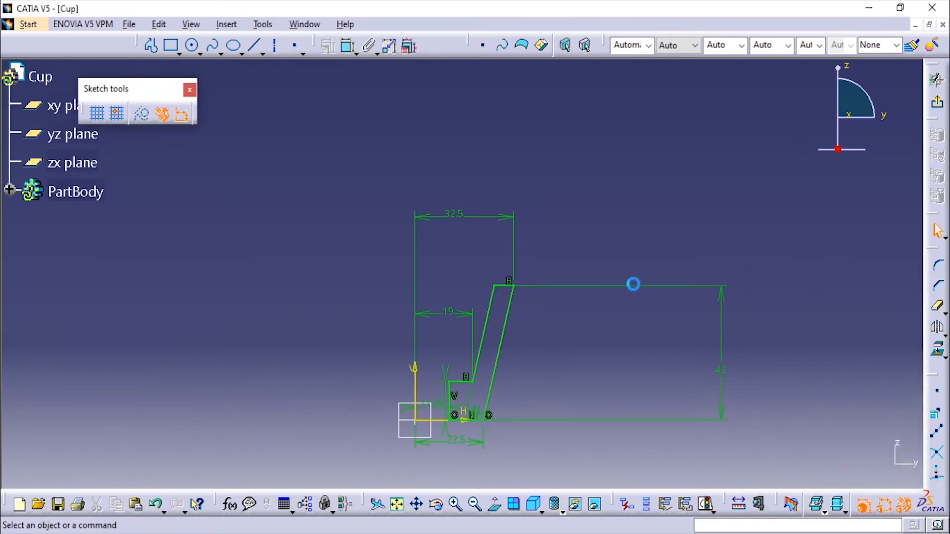
# Try to dimension the wall thickness between the two parallel slanted lines.
pyautogui.click(503, 331)
pyautogui.click(489, 320)
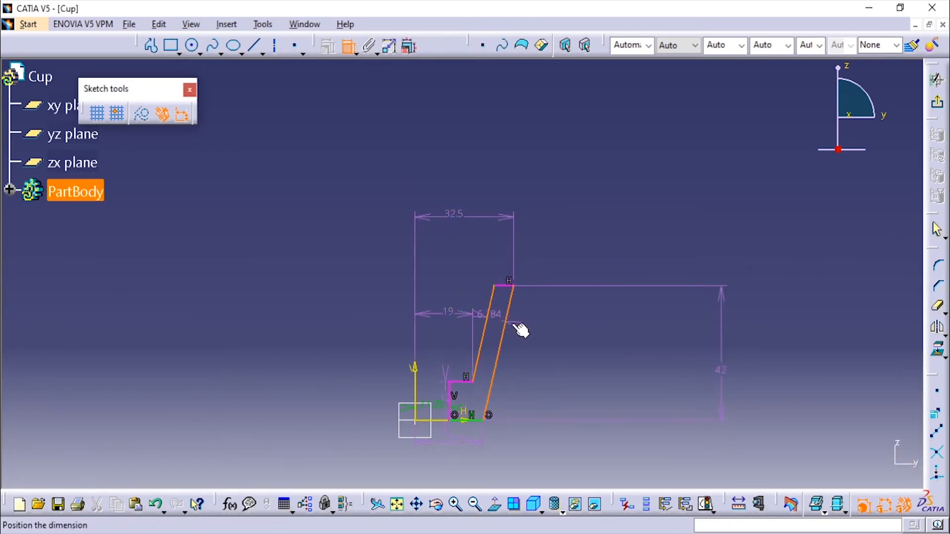
pyautogui.click(570, 328)
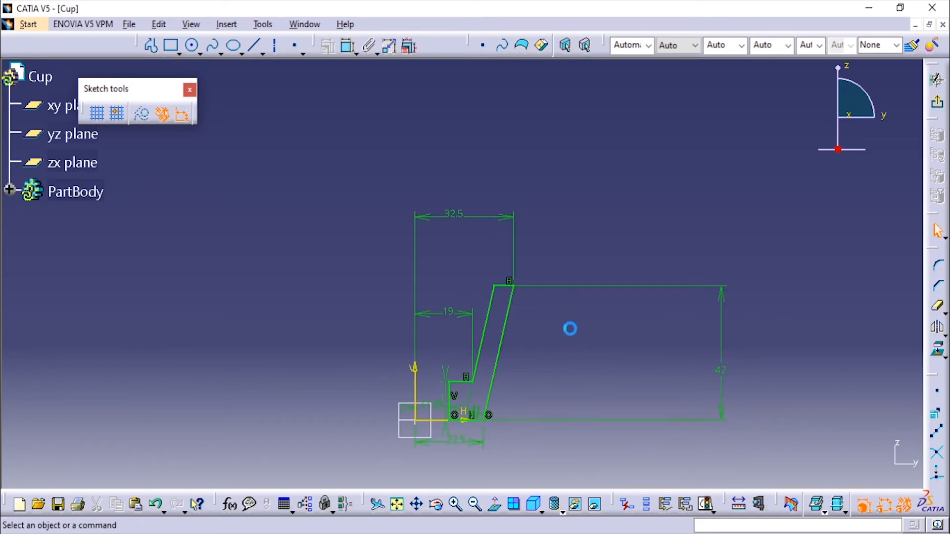
# Check the sketch solving status of the dimensioned half-section profile.
pyautogui.moveTo(571, 348); pyautogui.dragTo(577, 284, button='middle')
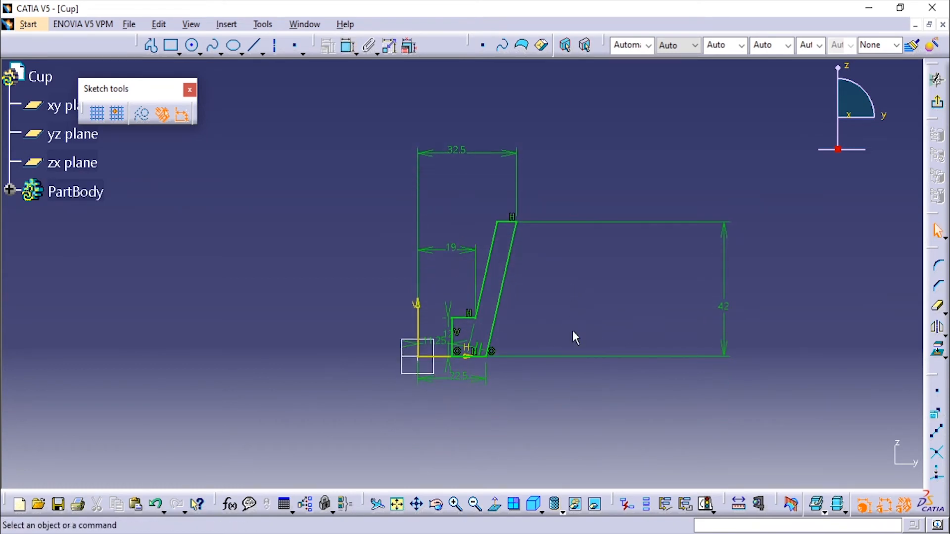
pyautogui.moveTo(572, 330)
pyautogui.keyDown('ctrl'); pyautogui.mouseDown(button='middle')
pyautogui.moveTo(580, 294)
pyautogui.moveTo(613, 311)
pyautogui.mouseUp(button='middle'); pyautogui.keyUp('ctrl')
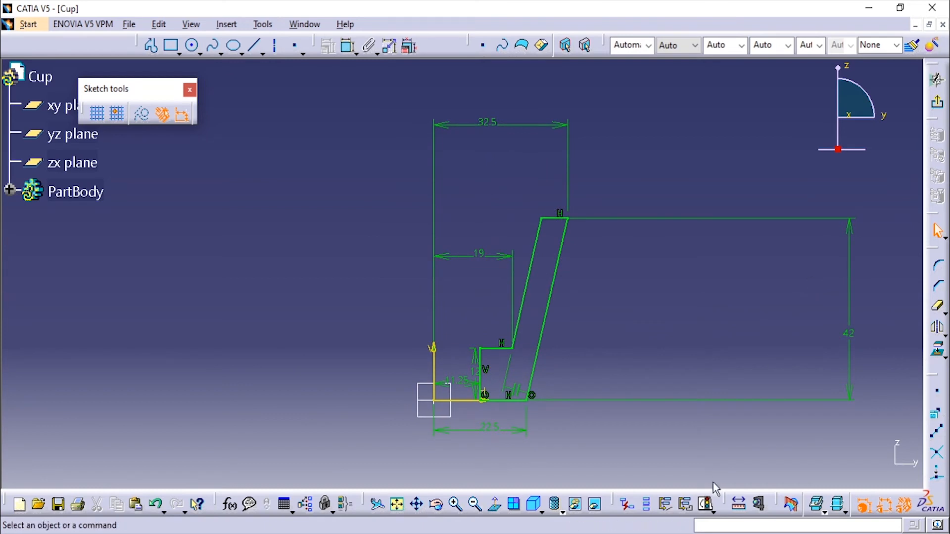
pyautogui.click(707, 504)
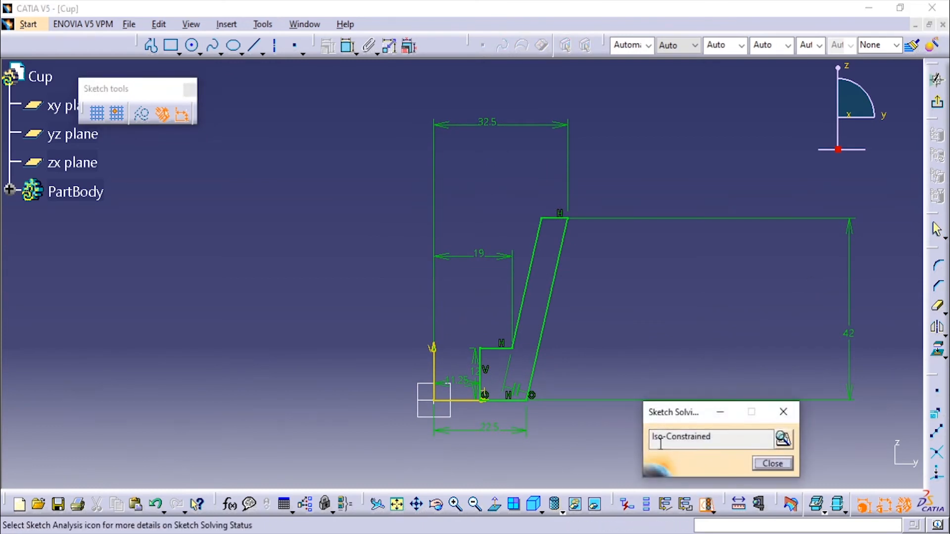
pyautogui.click(773, 463)
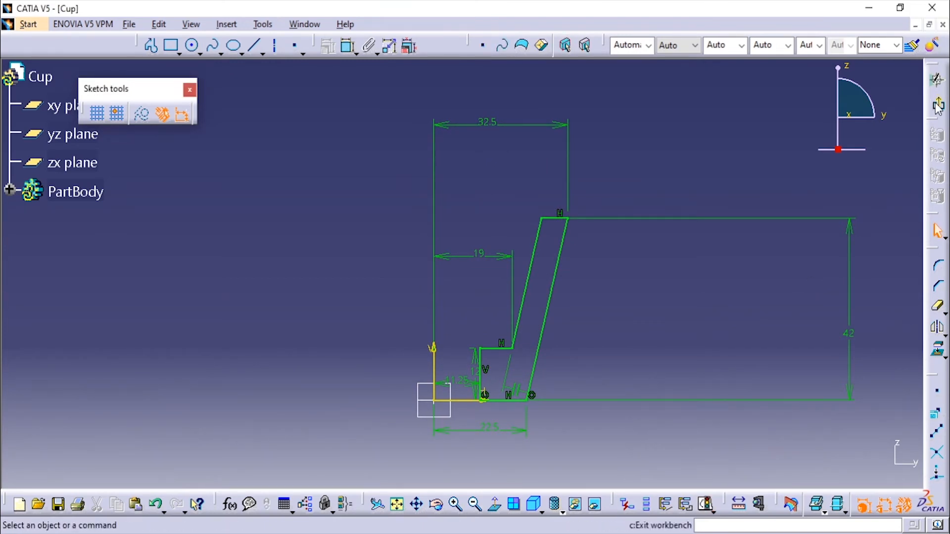
# Finish the sketch and revolve the half-section profile 360° about the vertical Z axis with the Shaft feature.
pyautogui.click(937, 79)
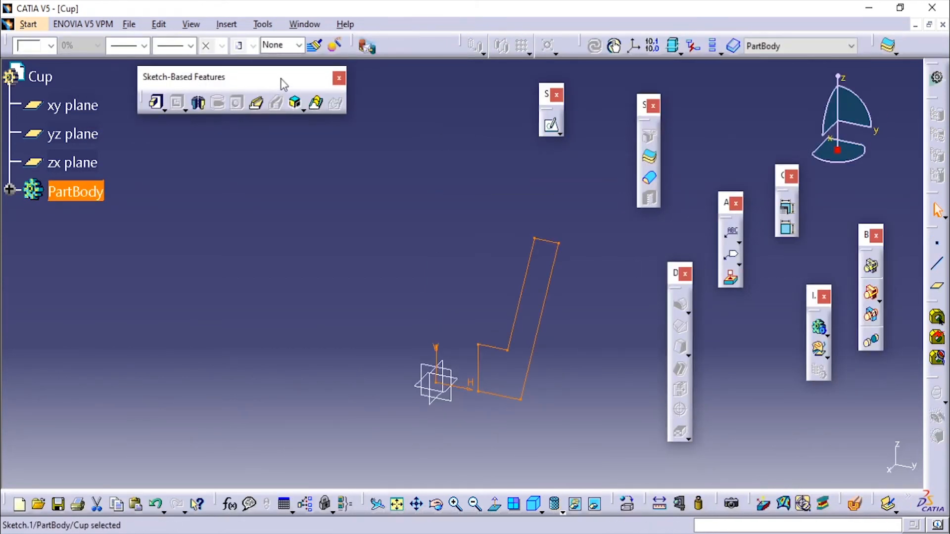
pyautogui.click(198, 102)
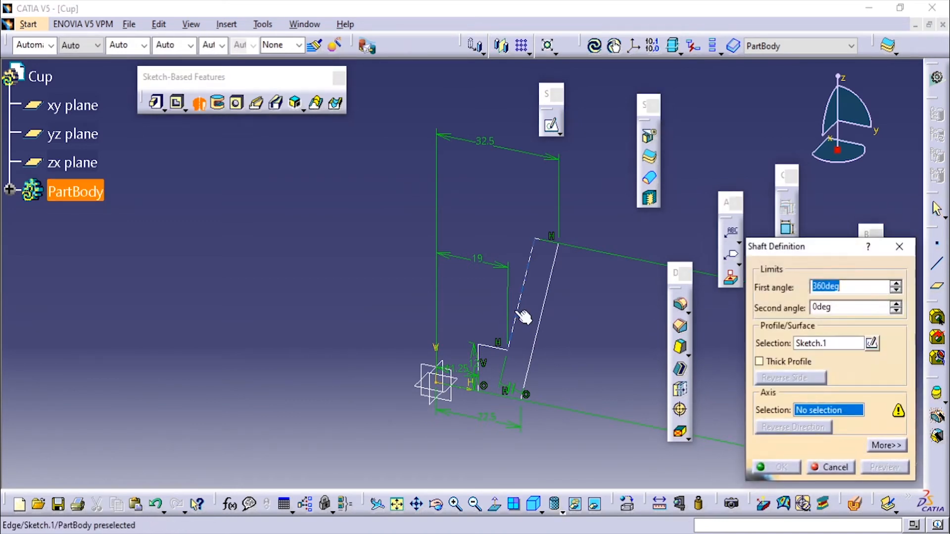
pyautogui.rightClick(811, 411)
pyautogui.click(806, 469)
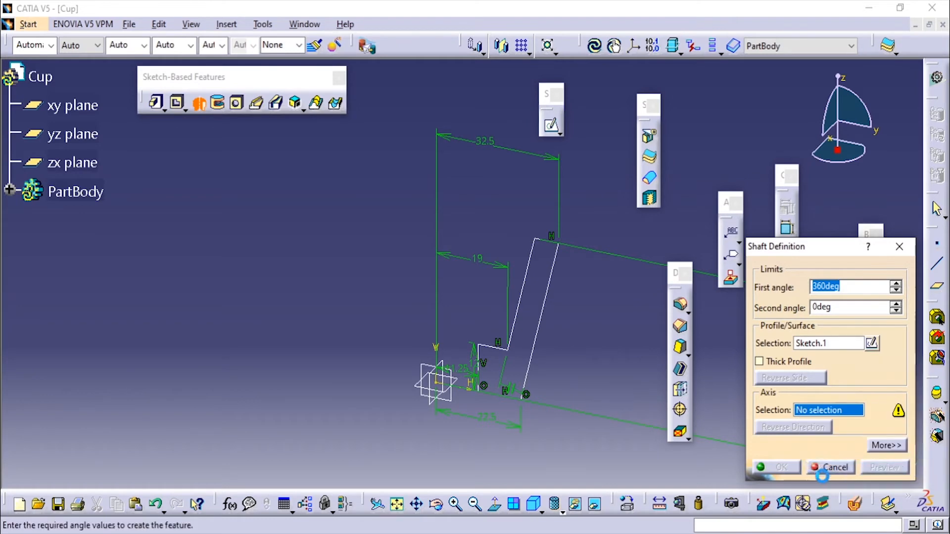
pyautogui.click(799, 472)
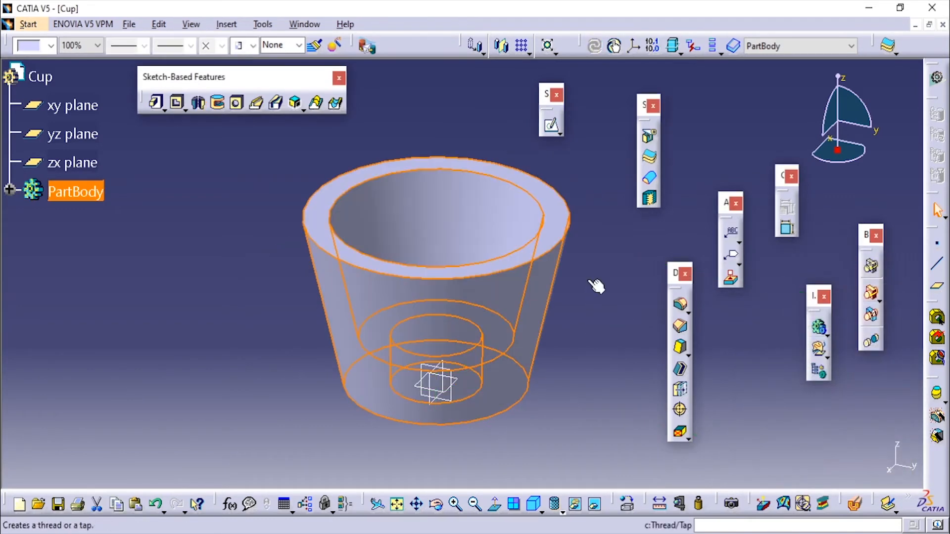
# Start a sketch on the yz plane and draw a circle about 9.4 mm in diameter, centred on the vertical axis at the rim.
pyautogui.click(453, 377)
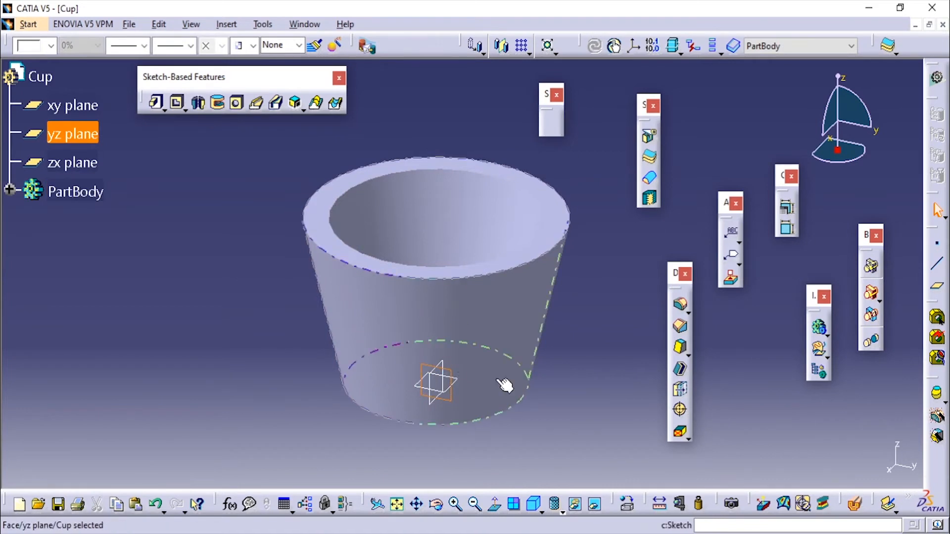
pyautogui.click(553, 126)
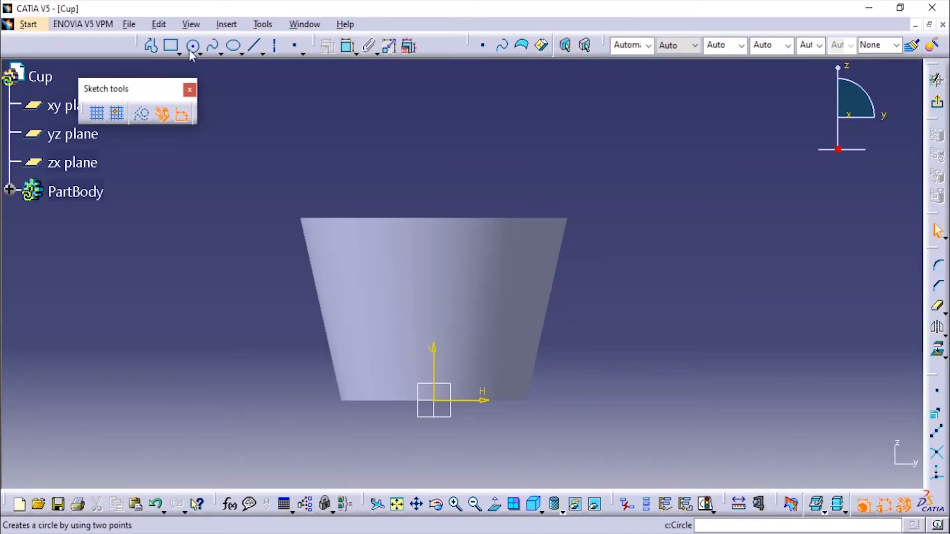
pyautogui.click(193, 46)
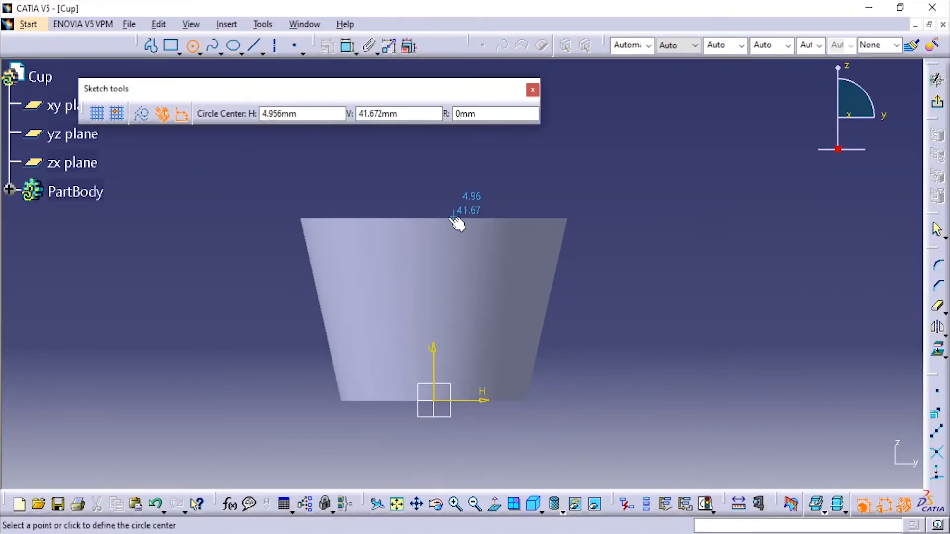
pyautogui.click(433, 219)
pyautogui.click(448, 233)
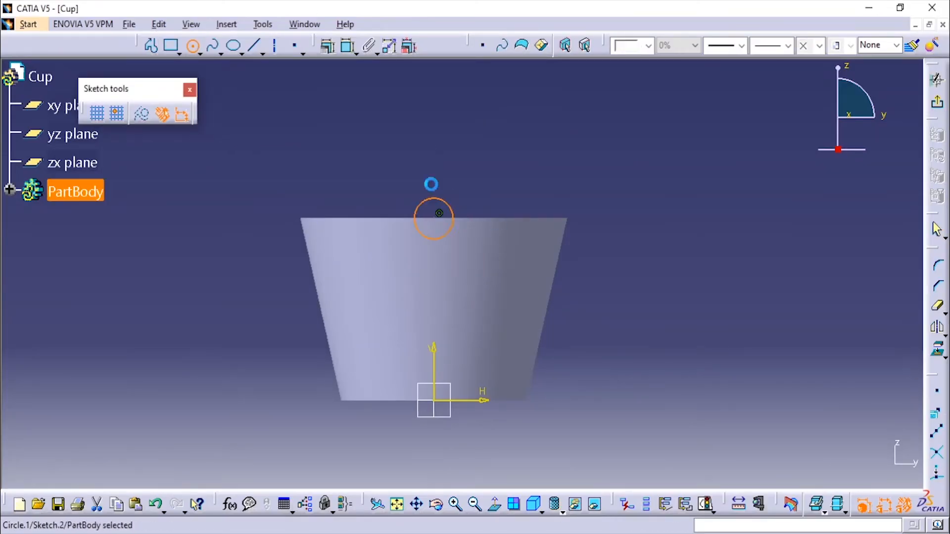
# Dimension the circle at the rim, switch the dimension to a radius and set it to 5 mm.
pyautogui.click(349, 46)
pyautogui.click(662, 183)
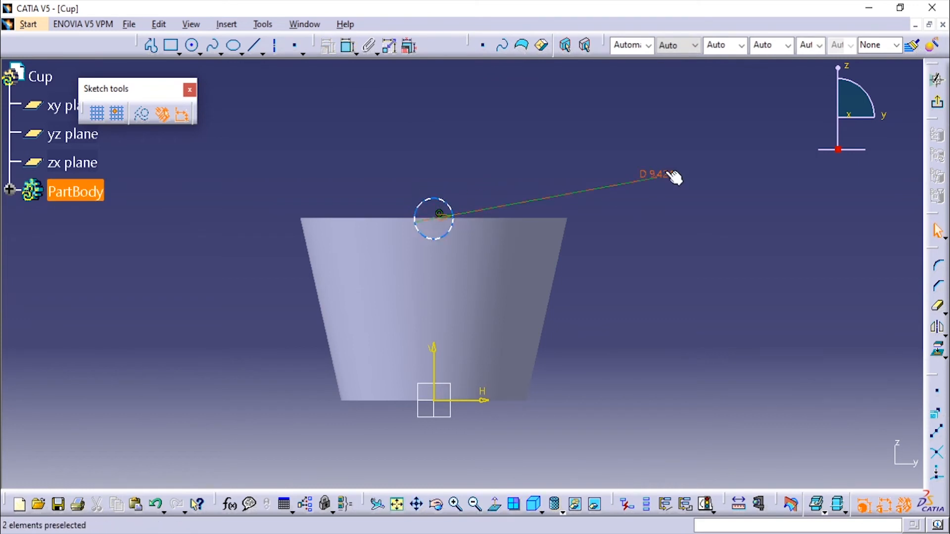
pyautogui.doubleClick(662, 173)
pyautogui.click(724, 428)
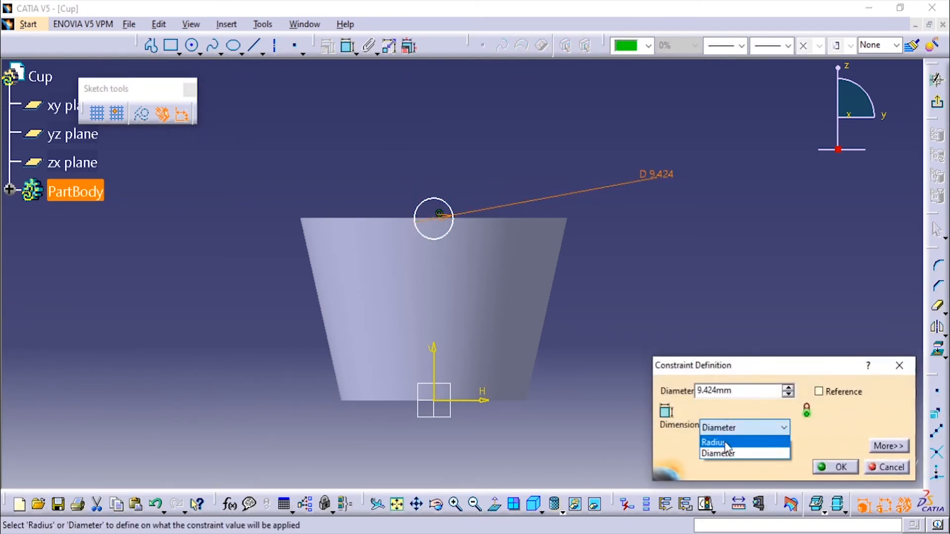
pyautogui.click(723, 440)
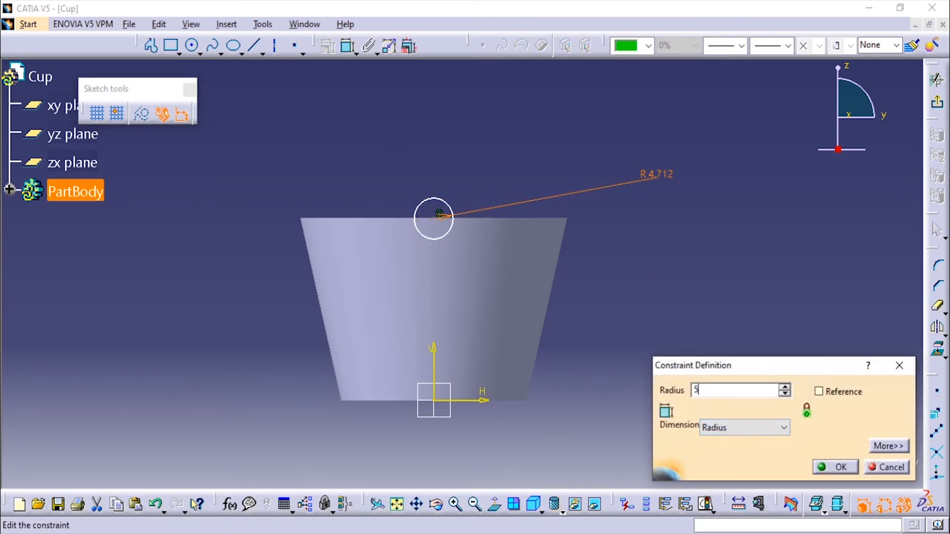
pyautogui.write('5')
pyautogui.press('Return')
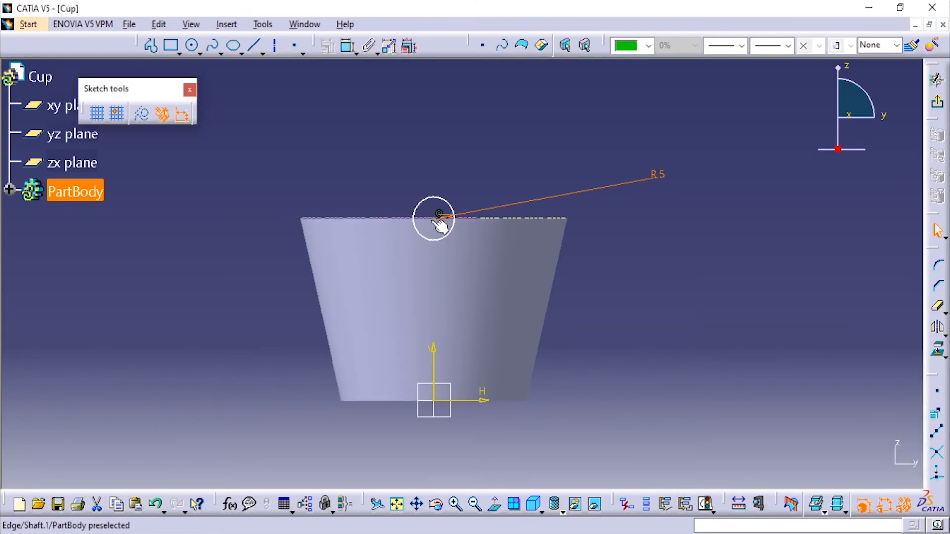
# Try to make the circle's centre coincident with the sketch's vertical axis.
pyautogui.click(433, 220)
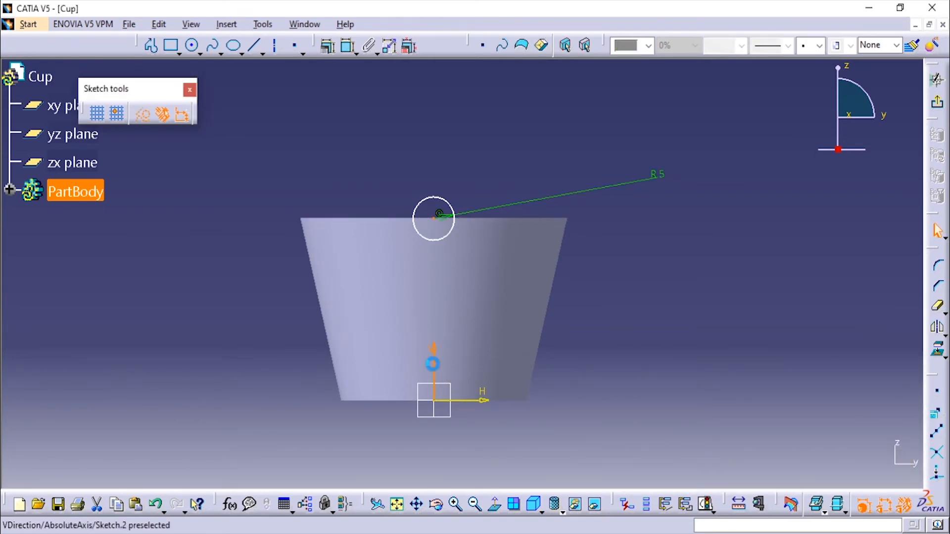
pyautogui.keyDown('ctrl'); pyautogui.click(433, 367); pyautogui.keyUp('ctrl')
pyautogui.click(329, 47)
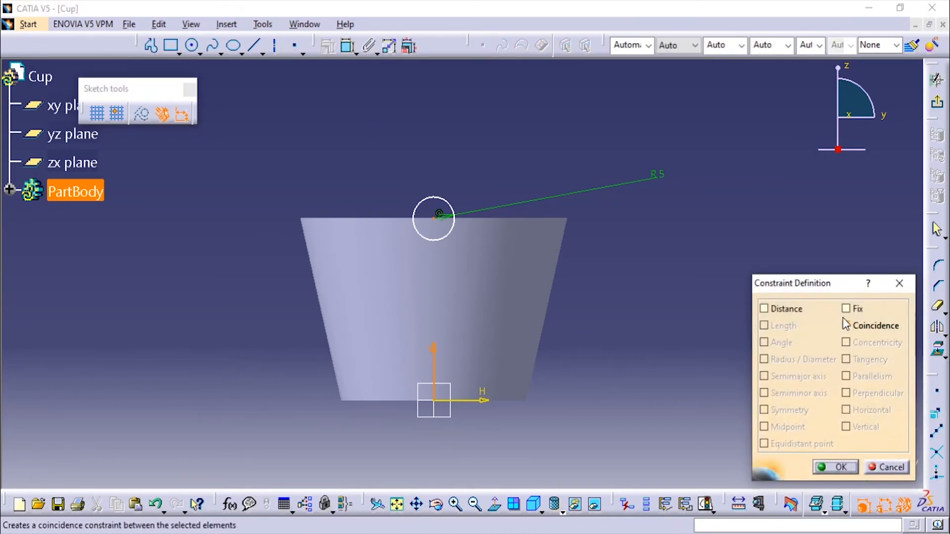
pyautogui.click(846, 325)
pyautogui.click(899, 283)
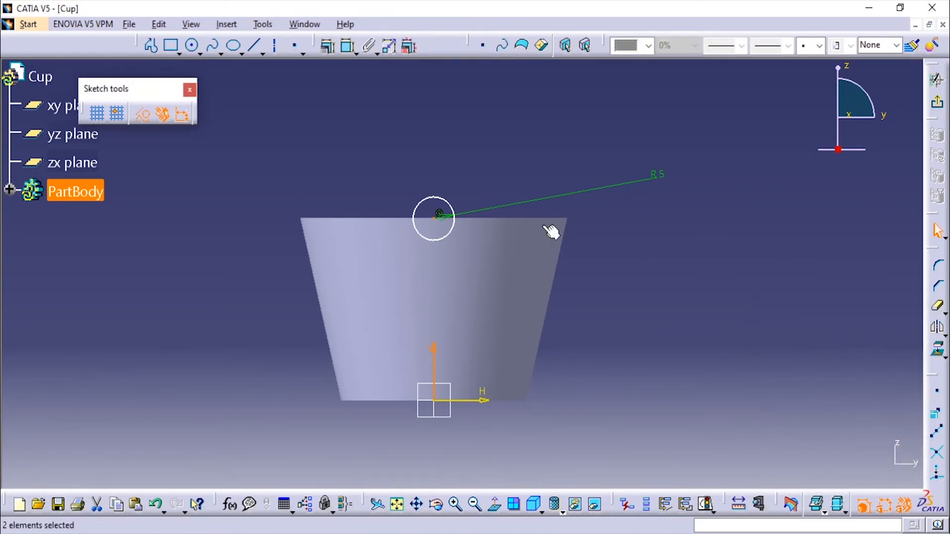
pyautogui.click(553, 223)
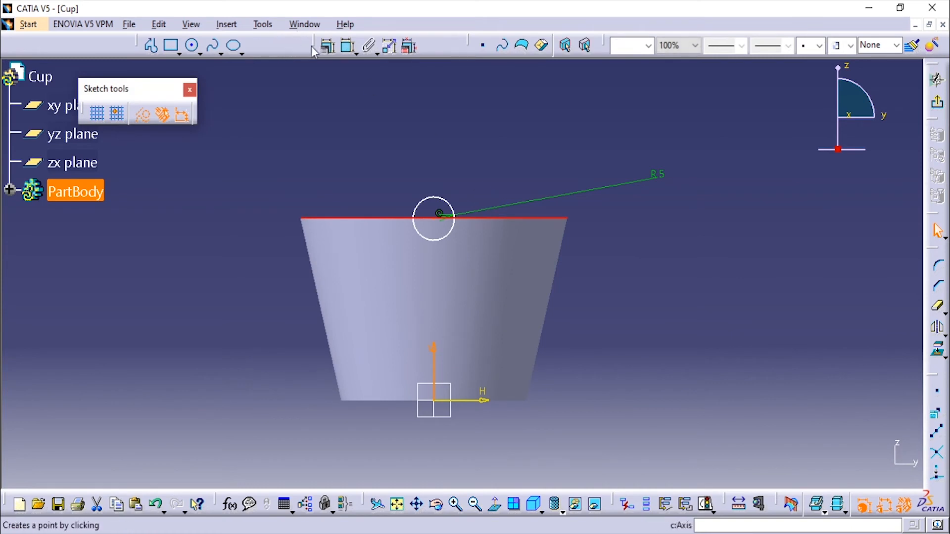
pyautogui.click(327, 46)
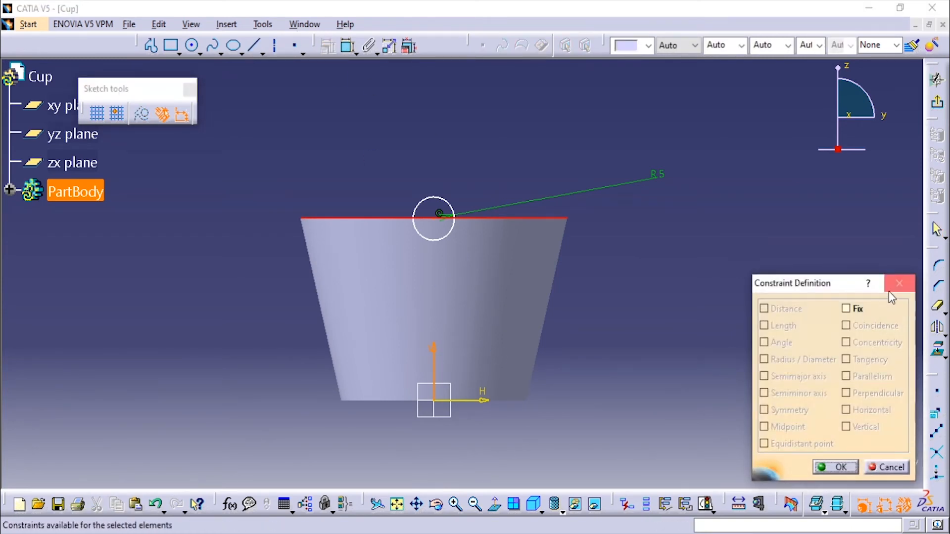
pyautogui.click(900, 283)
pyautogui.click(457, 209)
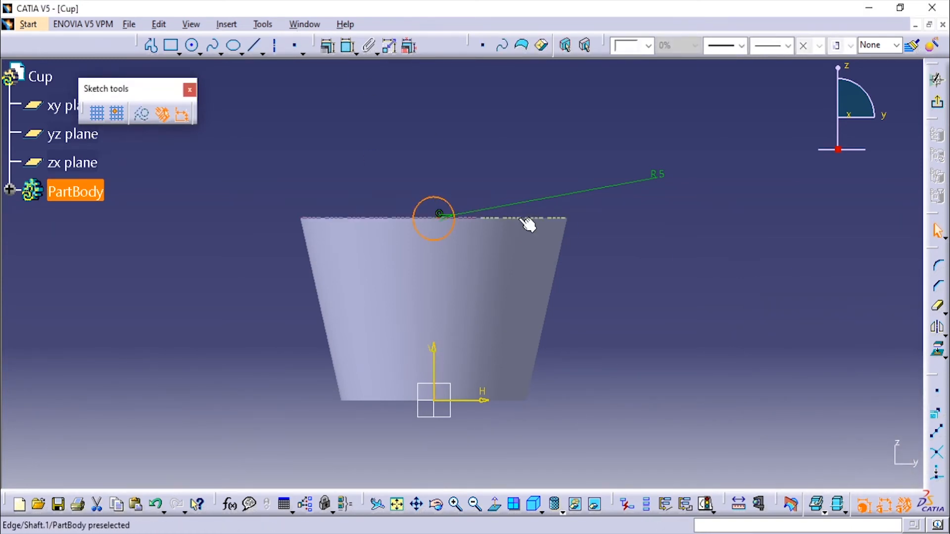
pyautogui.keyDown('ctrl'); pyautogui.click(518, 218); pyautogui.keyUp('ctrl')
pyautogui.click(328, 50)
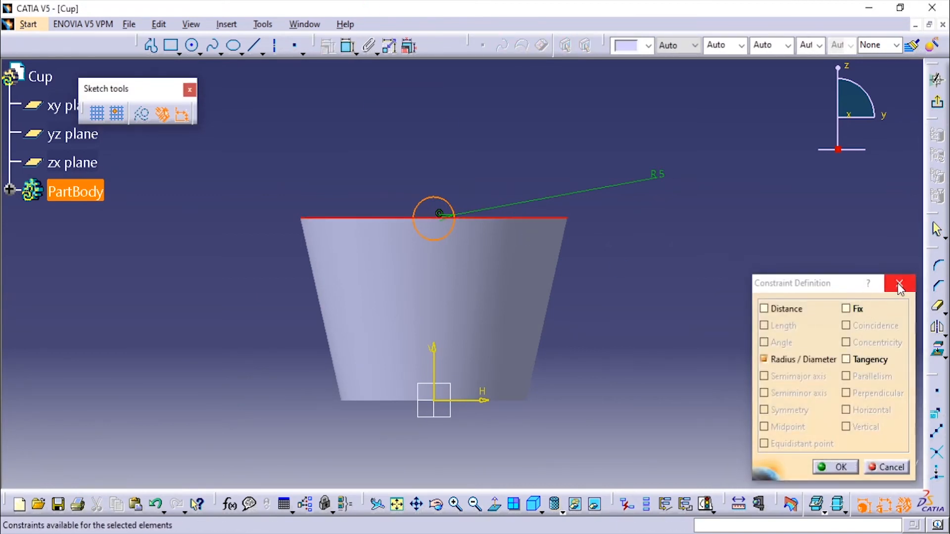
pyautogui.click(899, 283)
# Move the circle above the rim, constrain its centre coincident with the cup's top edge, and check the sketch solving status.
pyautogui.moveTo(450, 204); pyautogui.dragTo(546, 160)
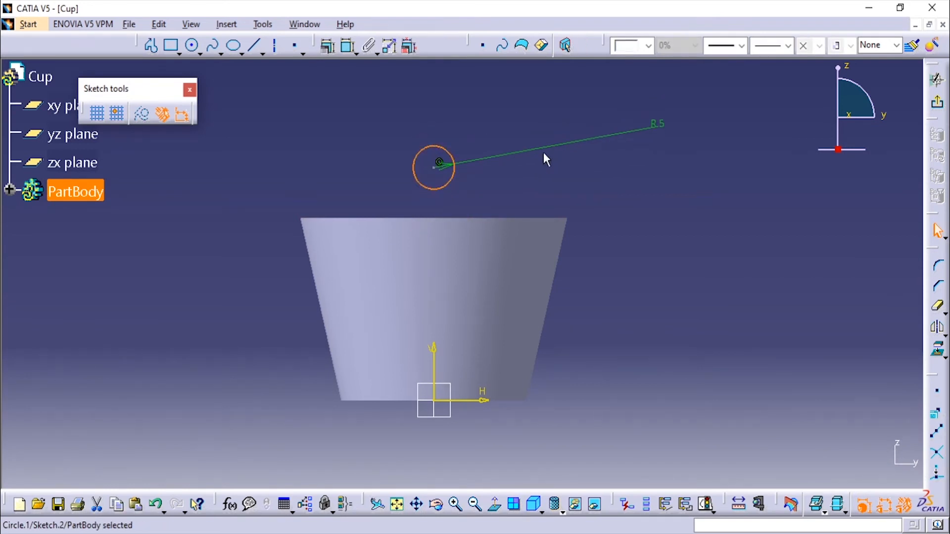
pyautogui.click(440, 168)
pyautogui.keyDown('ctrl'); pyautogui.click(470, 220); pyautogui.keyUp('ctrl')
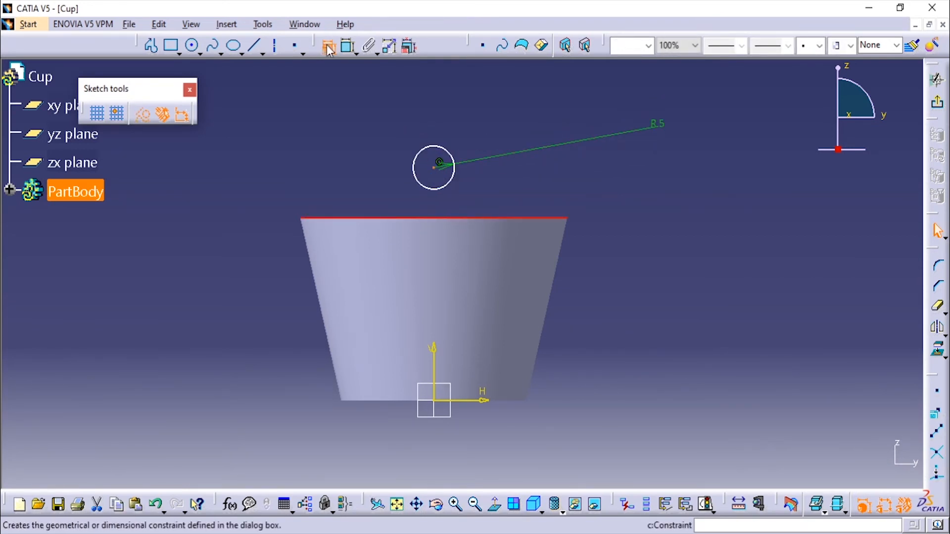
pyautogui.click(330, 47)
pyautogui.click(846, 326)
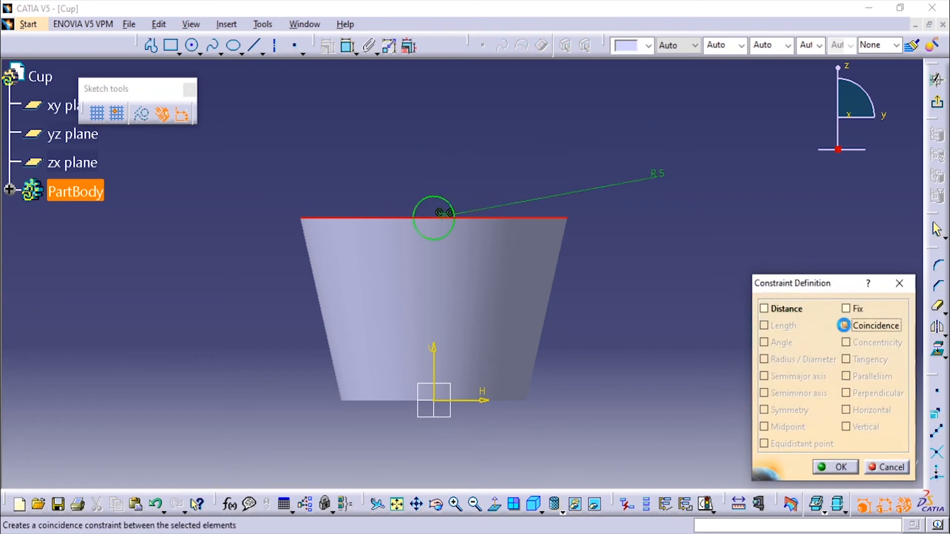
pyautogui.click(831, 465)
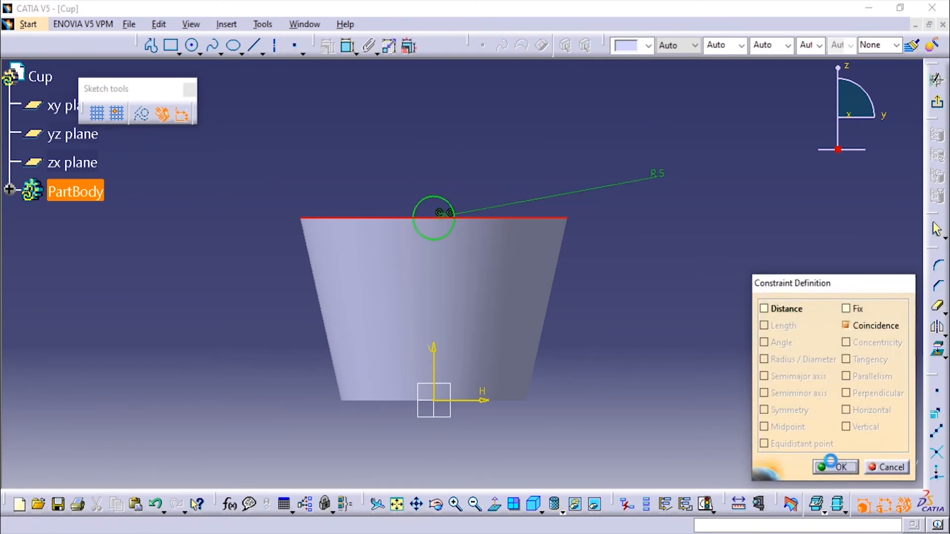
pyautogui.click(704, 505)
pyautogui.click(769, 461)
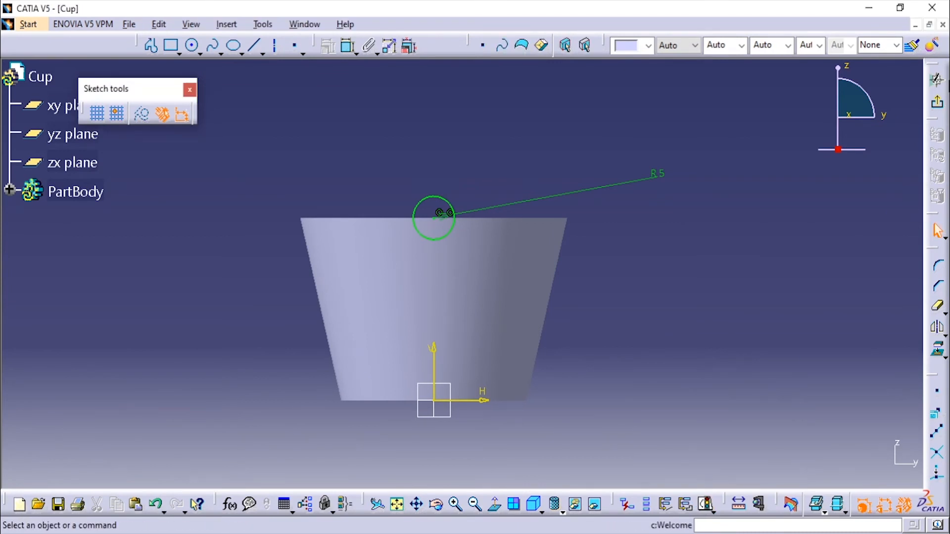
# Finish the sketch and cut the circle through both rim walls with a Pocket, setting the first and second limits to Up to next.
pyautogui.click(939, 102)
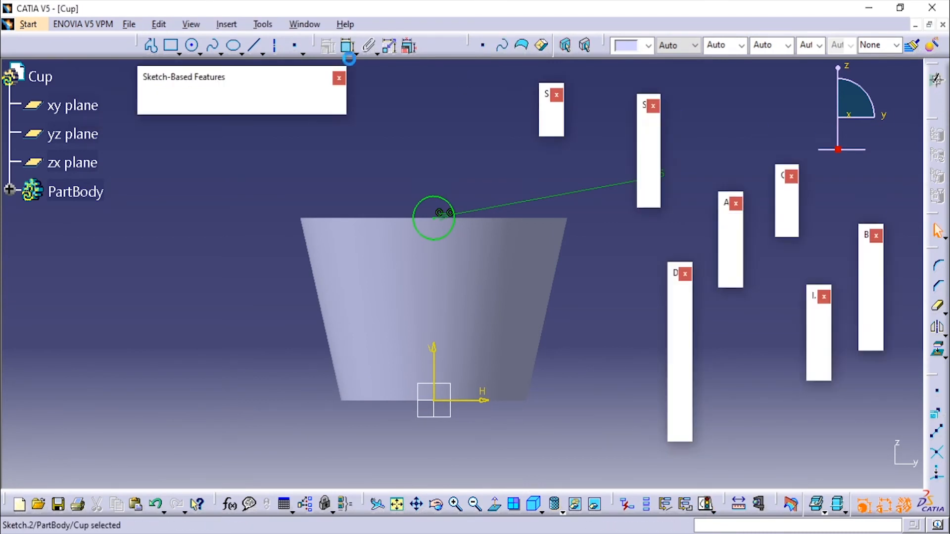
pyautogui.click(177, 101)
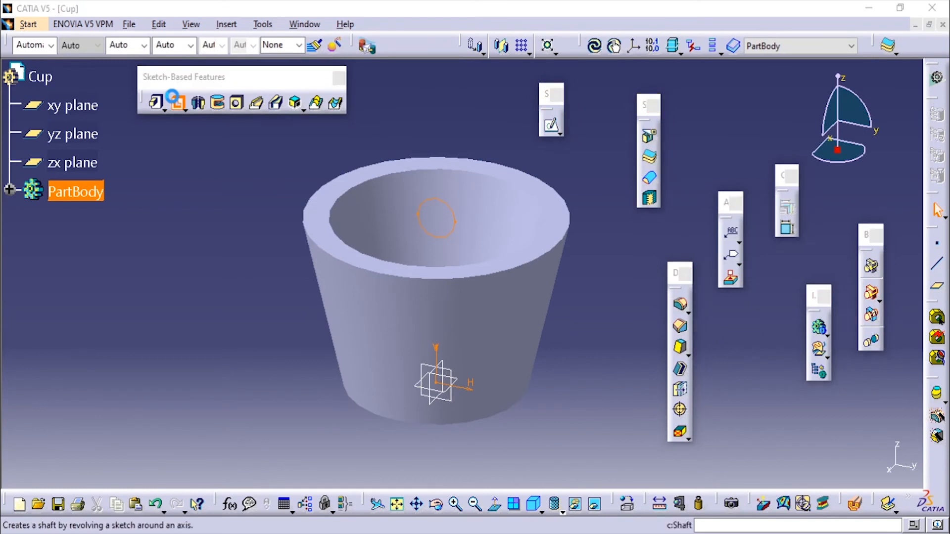
pyautogui.click(827, 275)
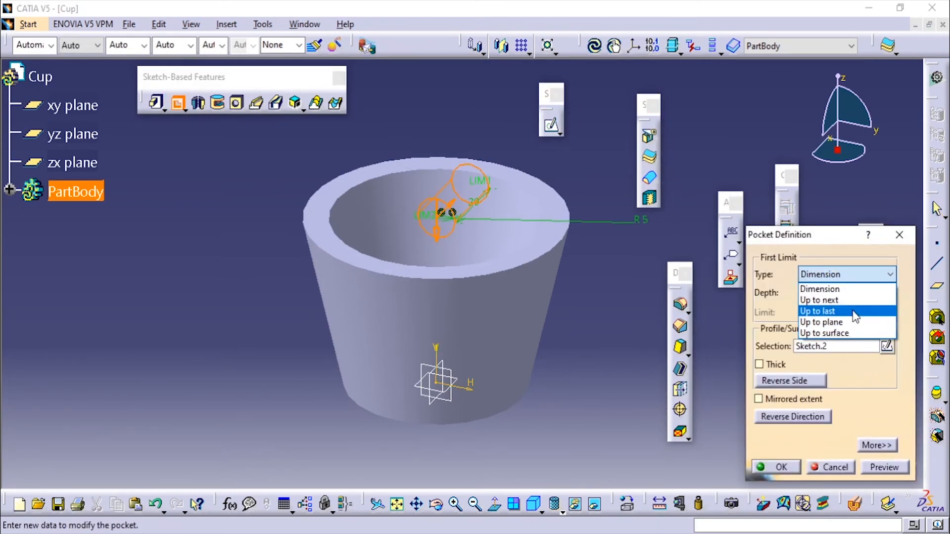
pyautogui.click(856, 300)
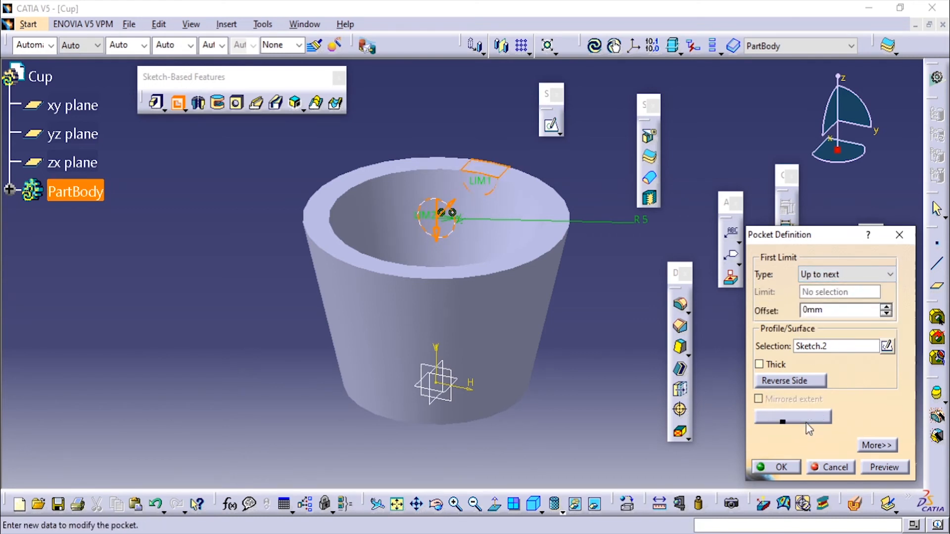
pyautogui.click(881, 445)
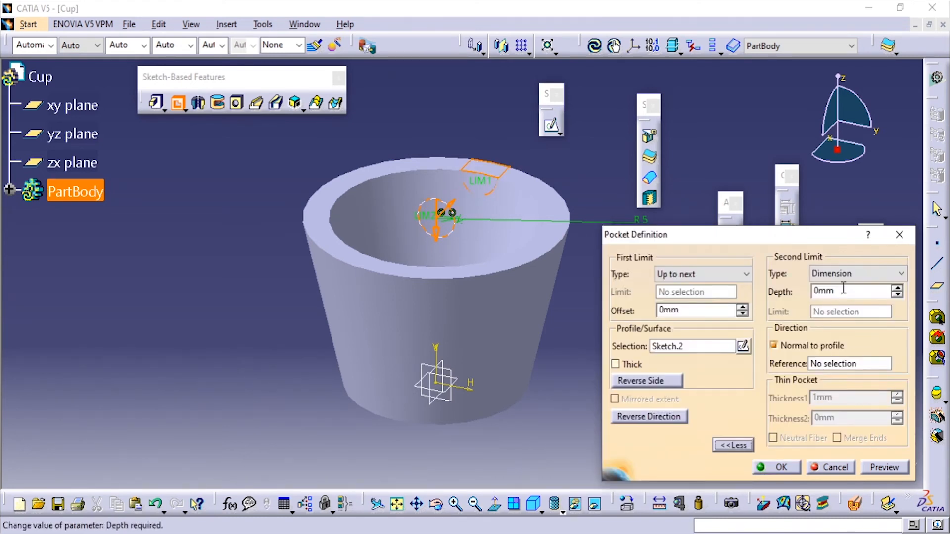
pyautogui.click(881, 273)
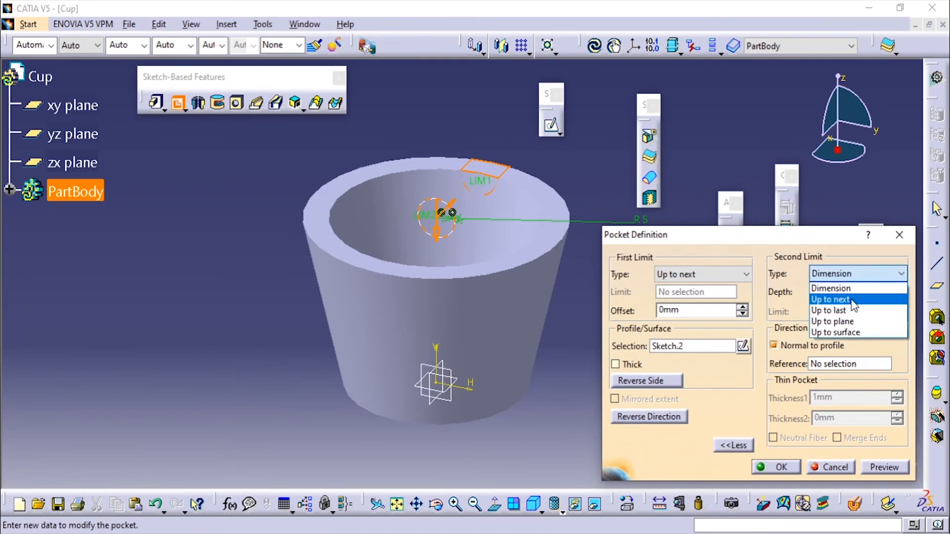
pyautogui.click(851, 300)
pyautogui.click(776, 467)
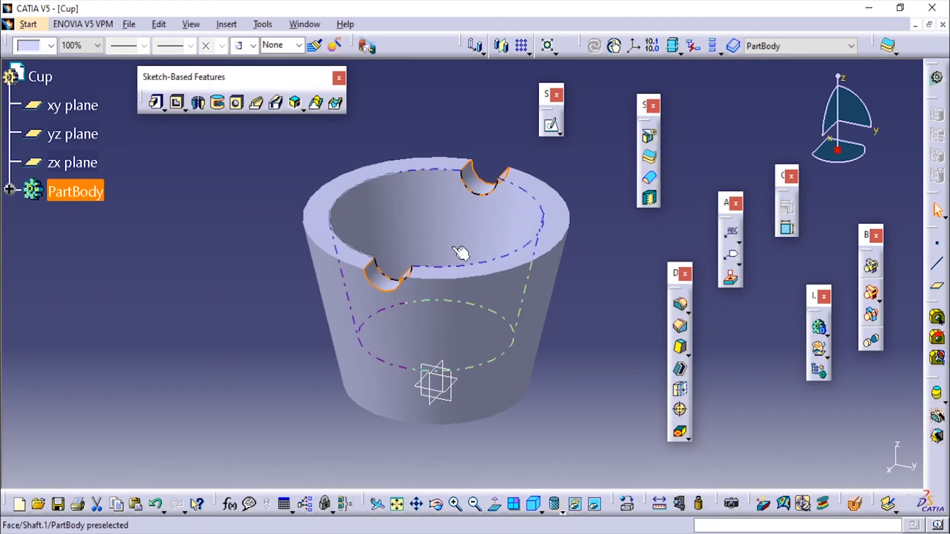
# Start a circular pattern of the rim pocket and expand the PartBody in the feature tree.
pyautogui.click(472, 181)
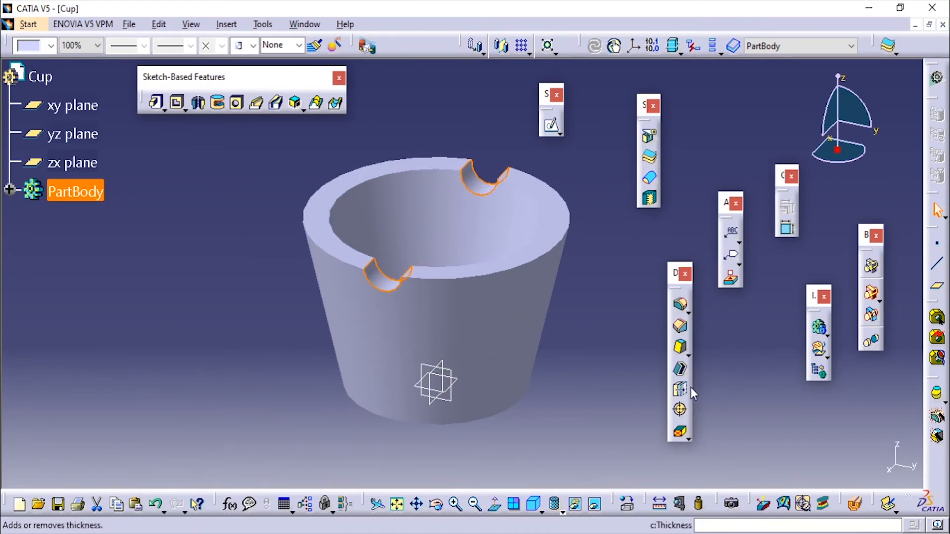
pyautogui.click(219, 23)
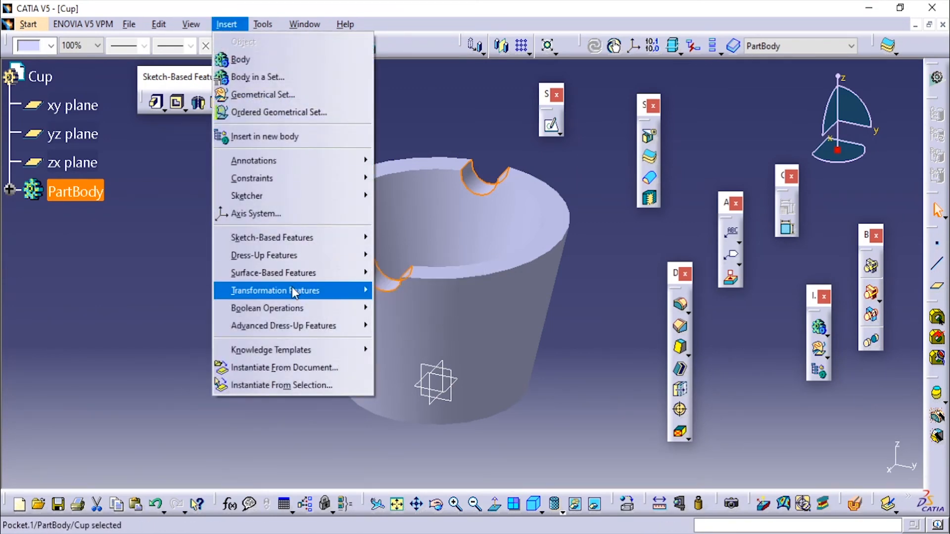
pyautogui.moveTo(294, 292)
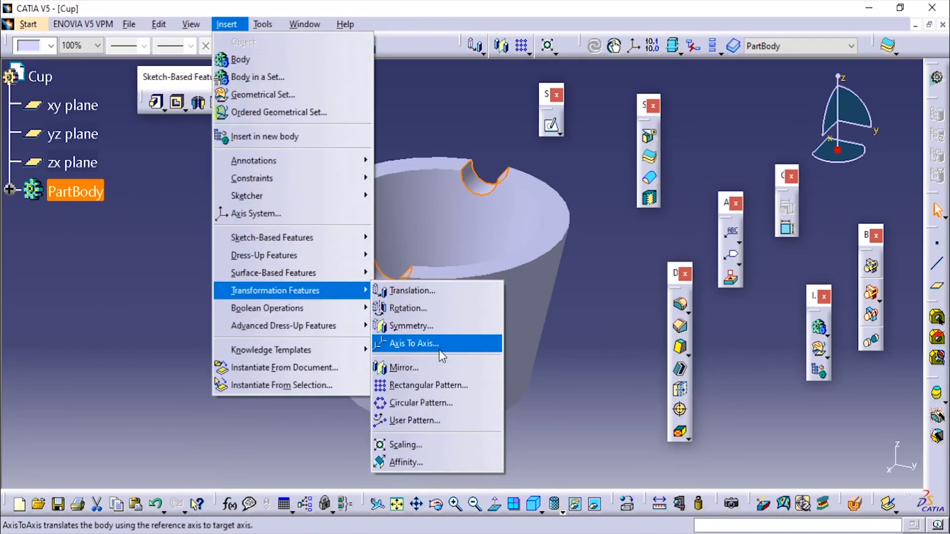
pyautogui.click(446, 401)
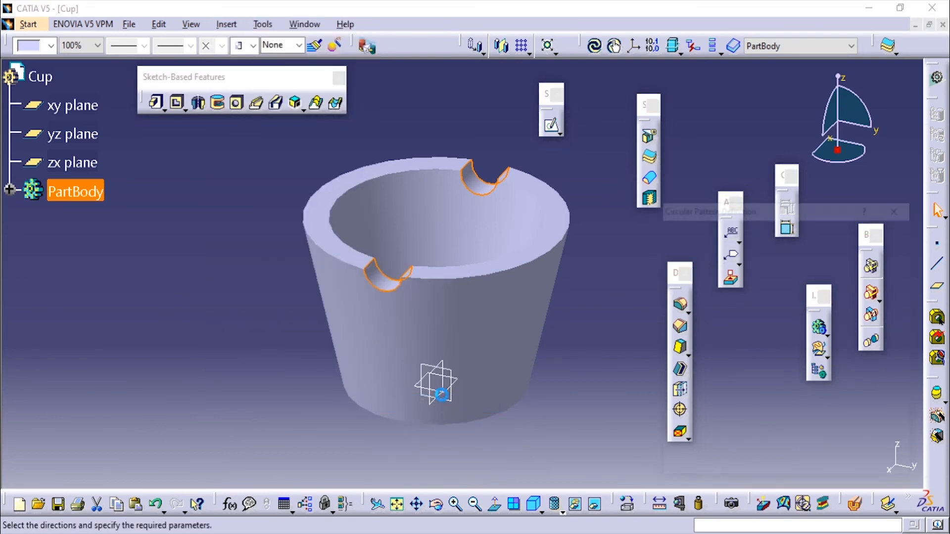
pyautogui.click(10, 190)
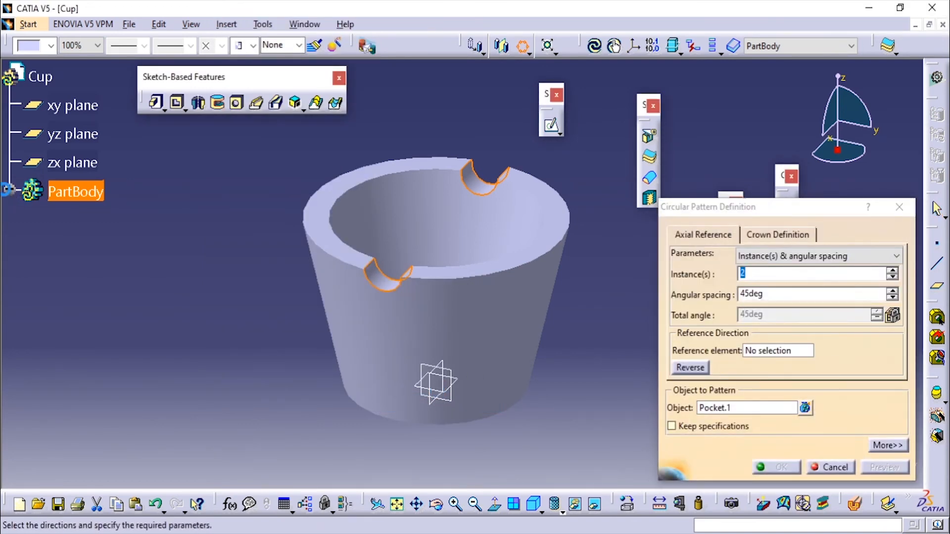
pyautogui.click(763, 236)
pyautogui.click(766, 238)
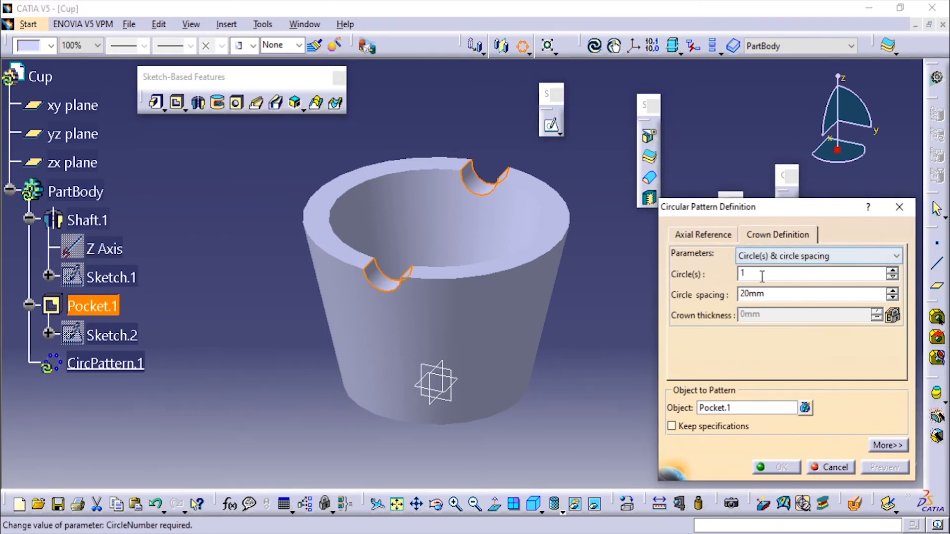
pyautogui.click(817, 255)
pyautogui.click(777, 269)
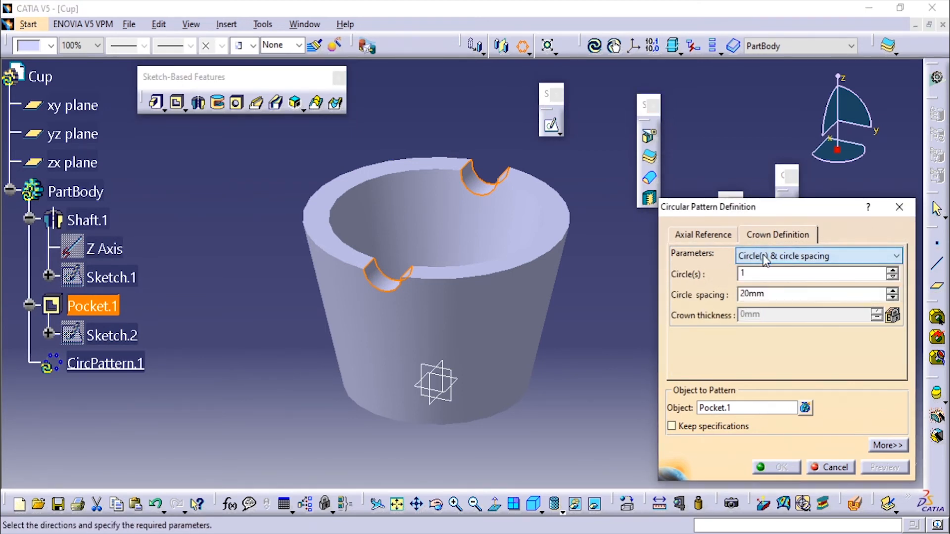
# Set the circular pattern to Complete crown with the cup's top rim face as reference element, and preview it.
pyautogui.click(705, 235)
pyautogui.click(770, 258)
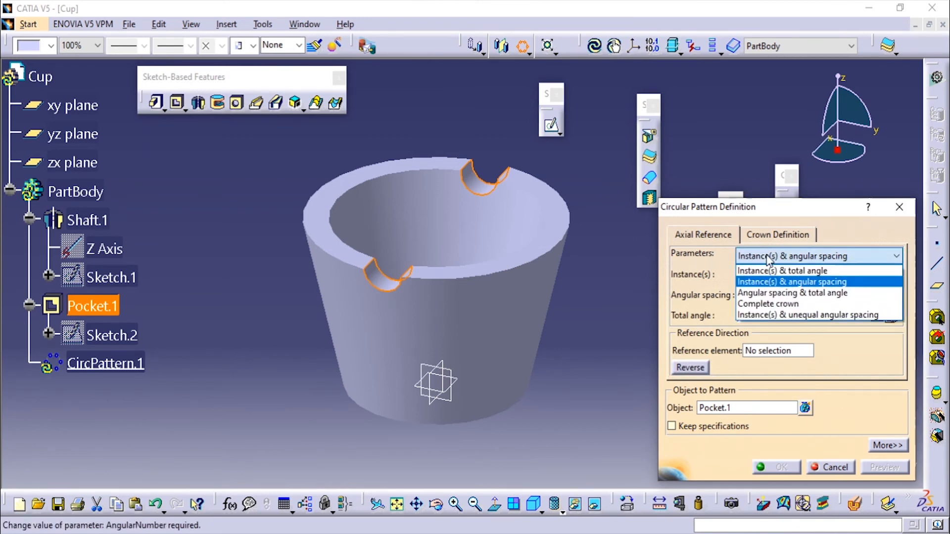
pyautogui.click(801, 303)
pyautogui.doubleClick(777, 274)
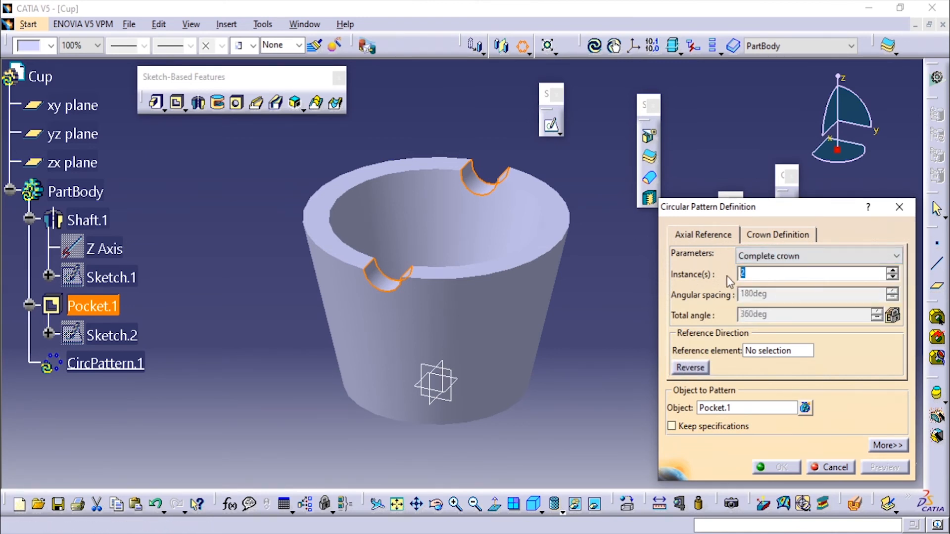
pyautogui.click(772, 354)
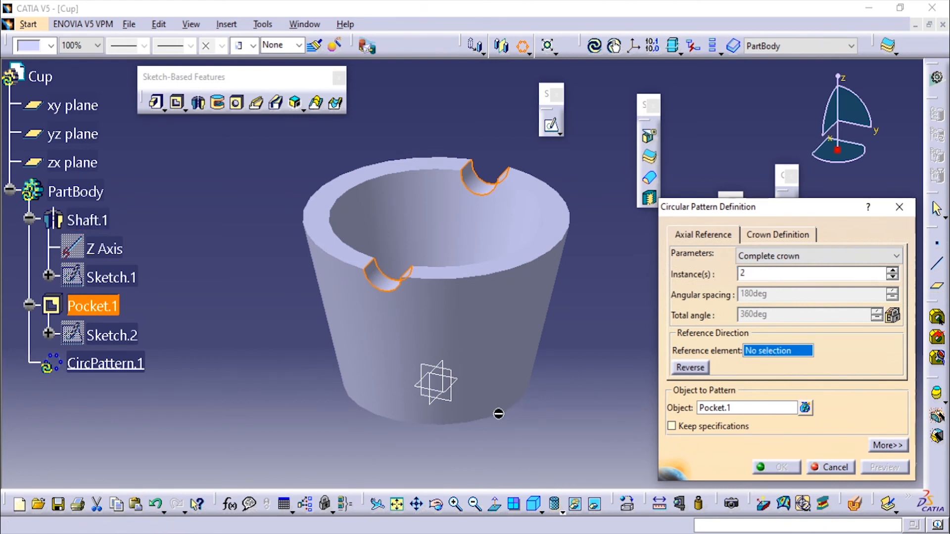
pyautogui.click(453, 396)
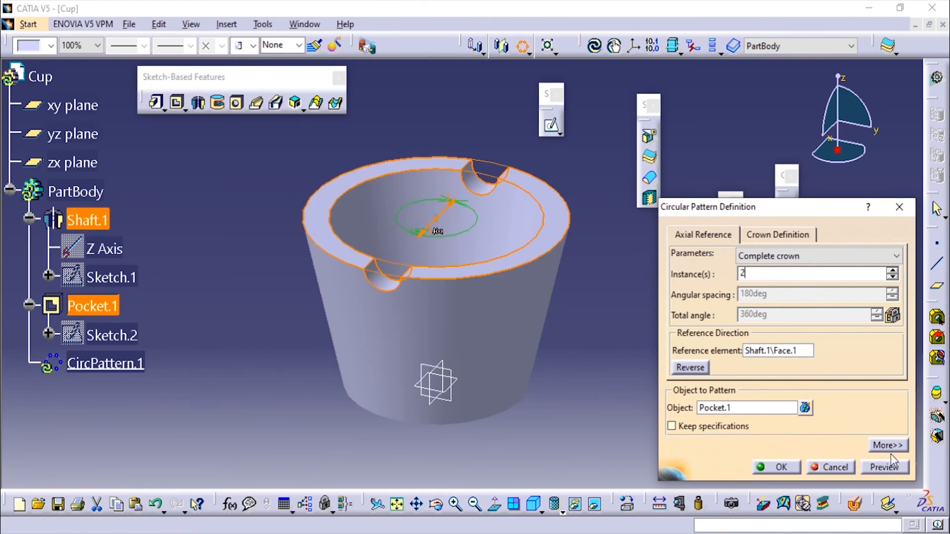
pyautogui.click(884, 469)
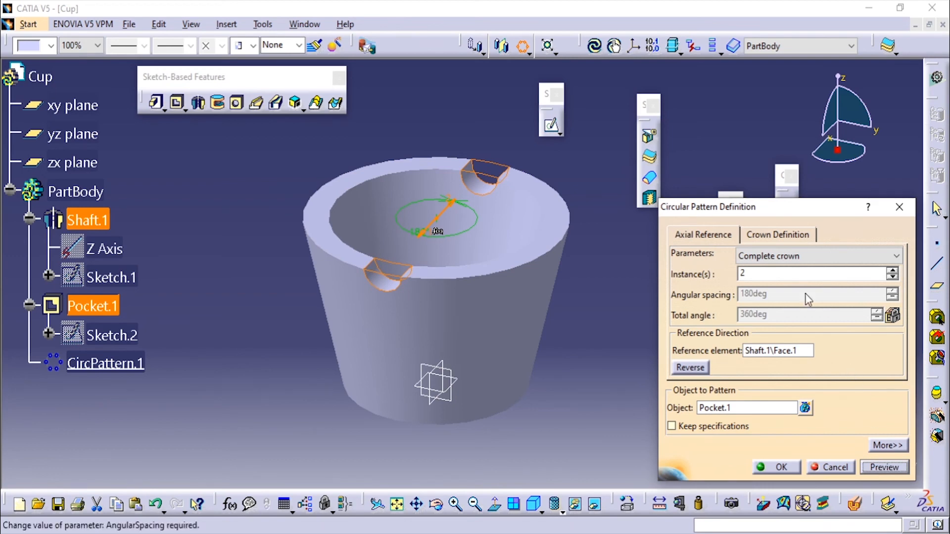
# Raise the pattern's instance count to get four evenly spaced notches around the rim, and create the pattern.
pyautogui.moveTo(800, 276); pyautogui.dragTo(672, 279)
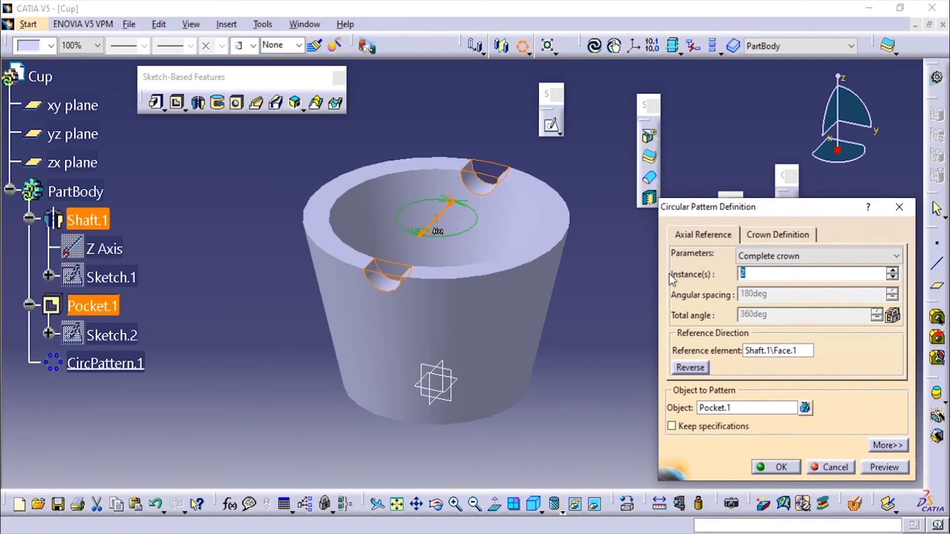
pyautogui.click(886, 467)
pyautogui.click(772, 467)
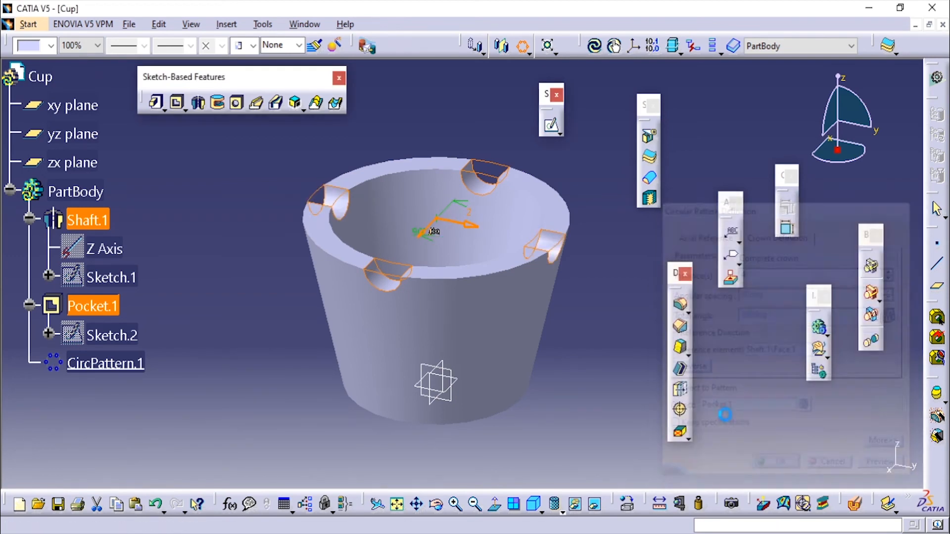
pyautogui.moveTo(609, 284); pyautogui.dragTo(689, 244, button='middle')
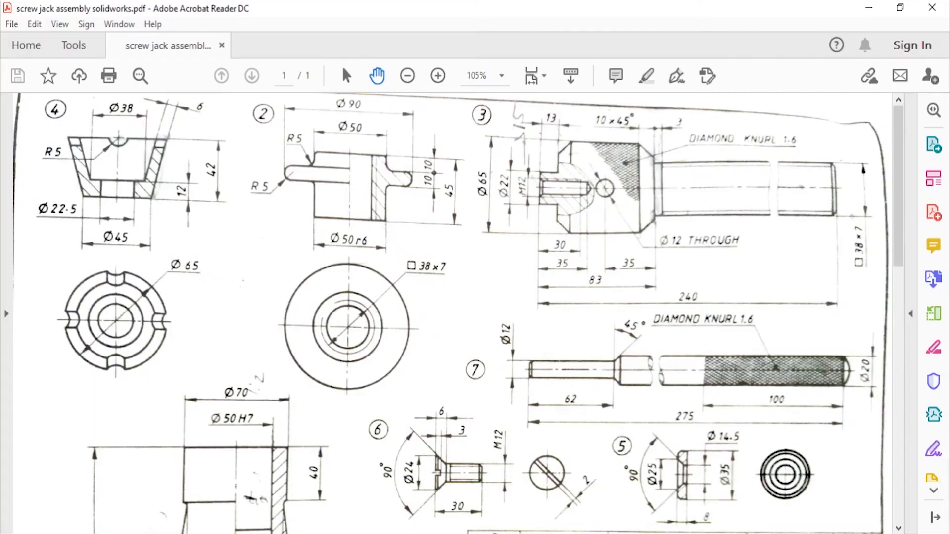
# Check the cup's material in the parts list of the PDF drawing and return to the CATIA model.
pyautogui.scroll(-5, 738, 345)
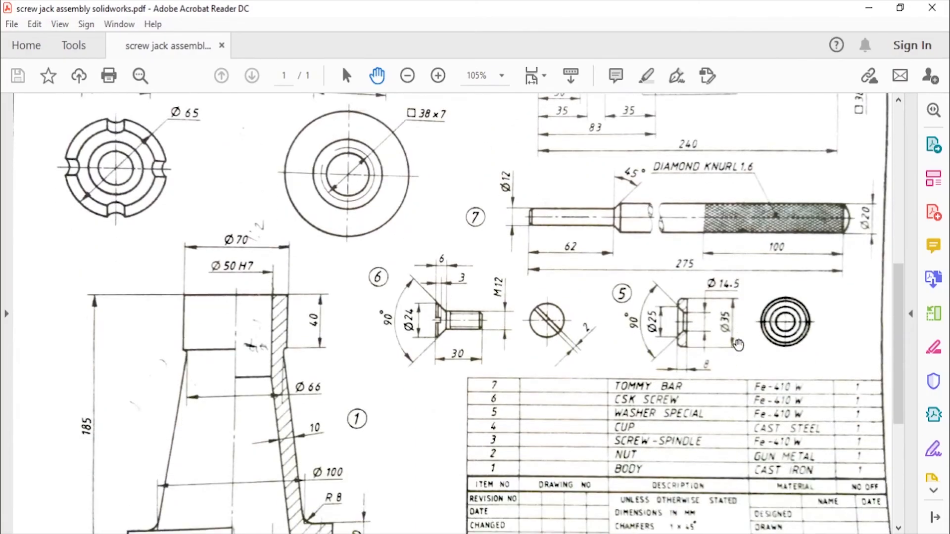
pyautogui.scroll(-2, 739, 344)
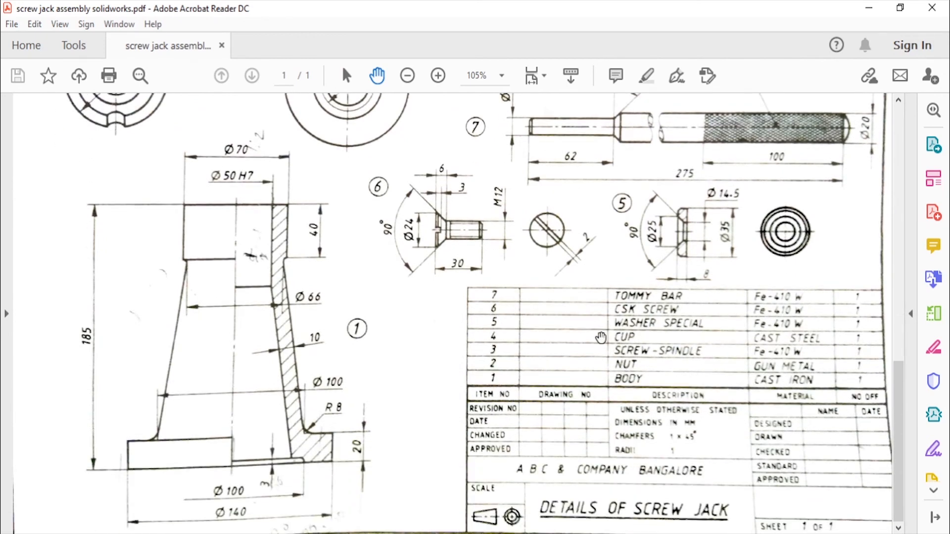
pyautogui.scroll(8, 797, 347)
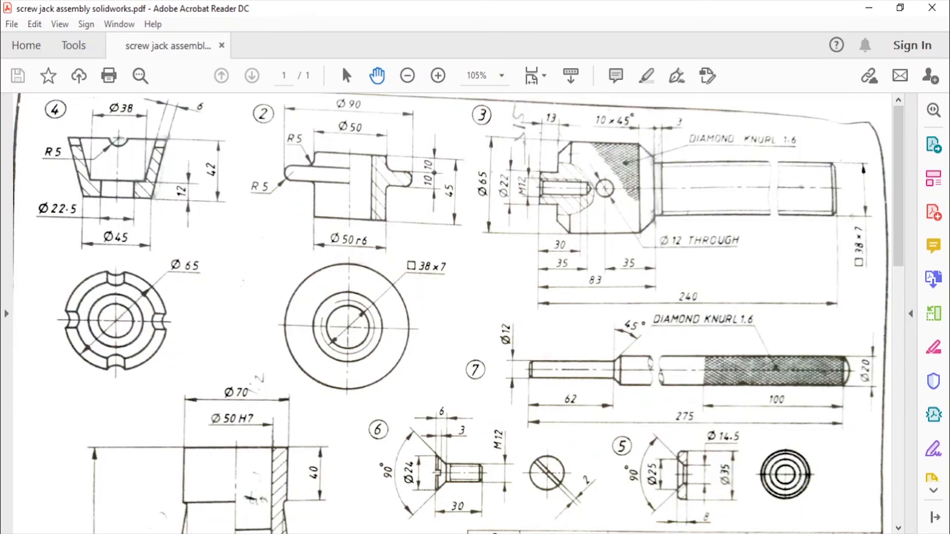
pyautogui.hotkey('alt', 'Tab')
# Apply the Steel material from the Metal library to the whole Cup part and inspect the rendered part.
pyautogui.moveTo(453, 115); pyautogui.dragTo(445, 227, button='middle')
pyautogui.click(625, 504)
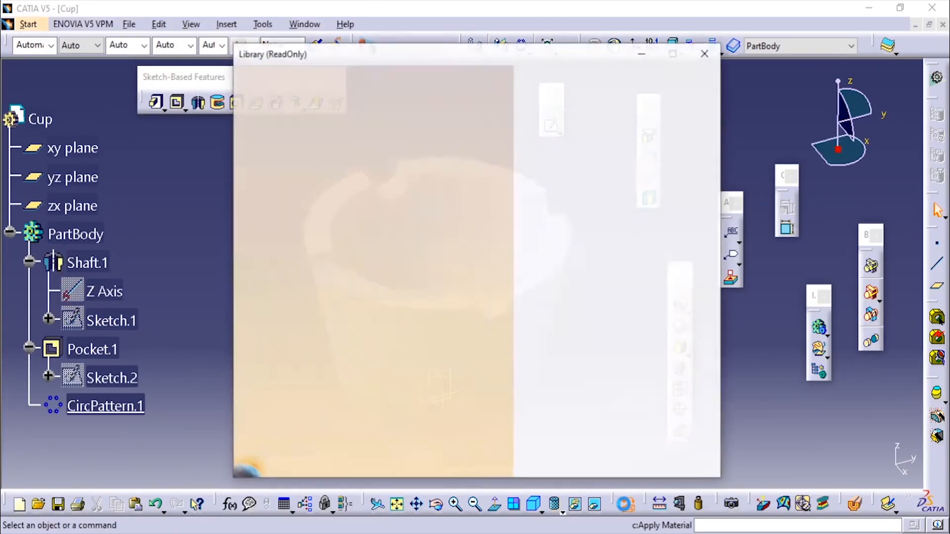
pyautogui.click(479, 79)
pyautogui.click(464, 140)
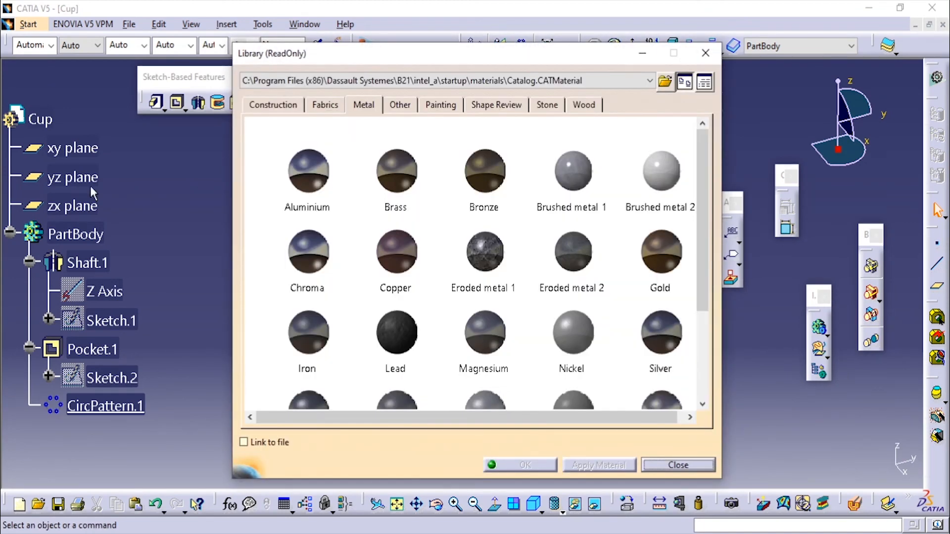
pyautogui.click(40, 123)
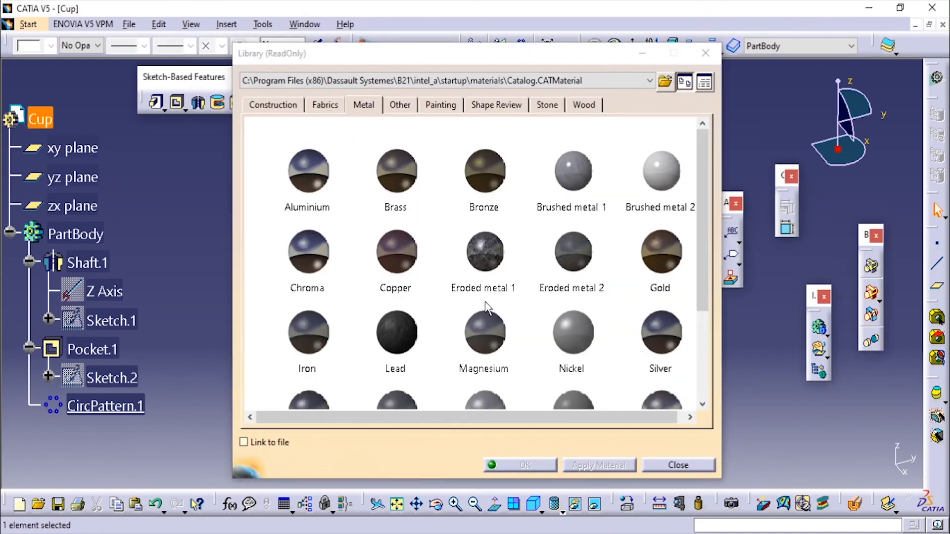
pyautogui.scroll(-3, 473, 263)
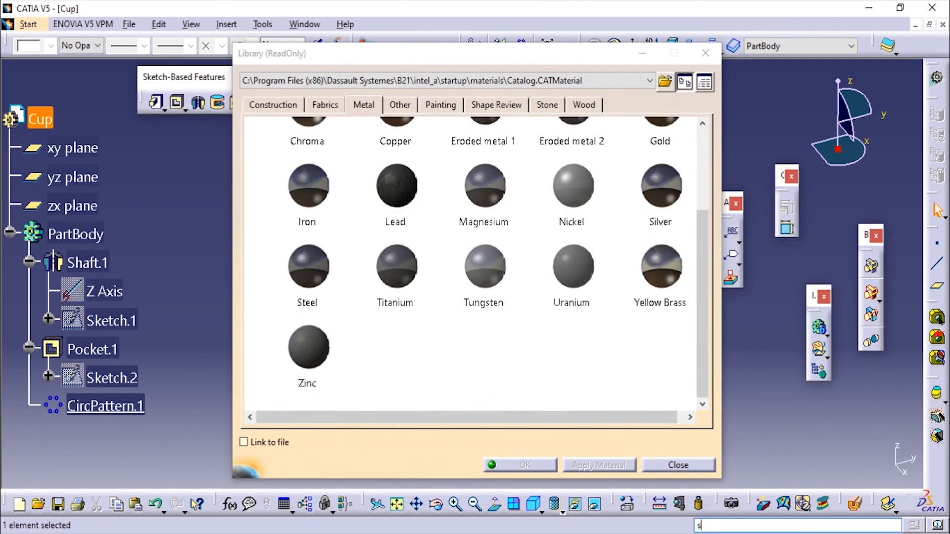
pyautogui.click(296, 264)
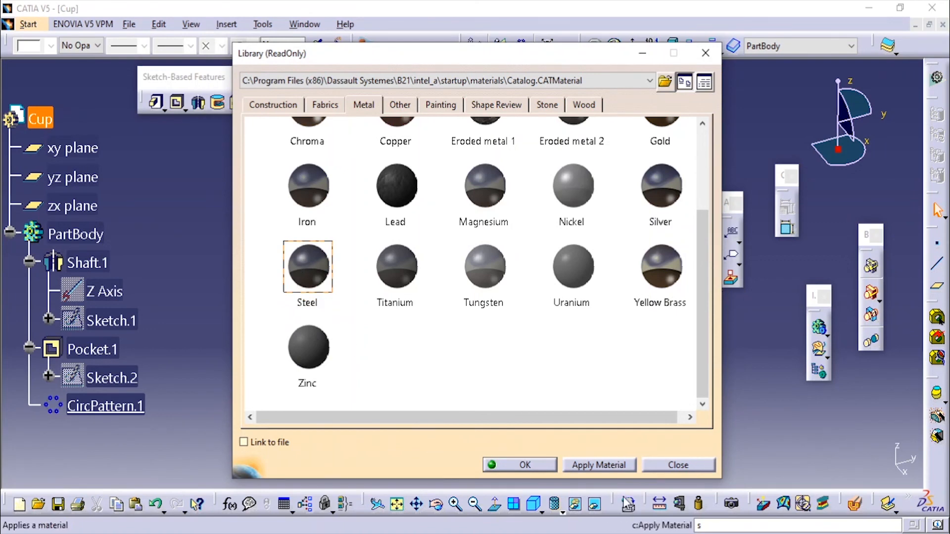
pyautogui.click(608, 465)
pyautogui.click(503, 466)
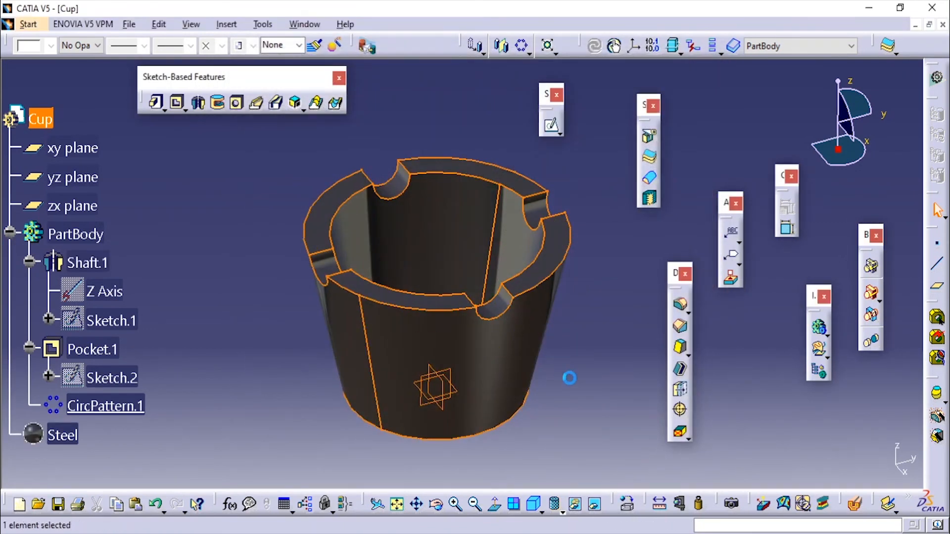
pyautogui.click(610, 381)
pyautogui.moveTo(610, 382); pyautogui.dragTo(610, 423, button='middle')
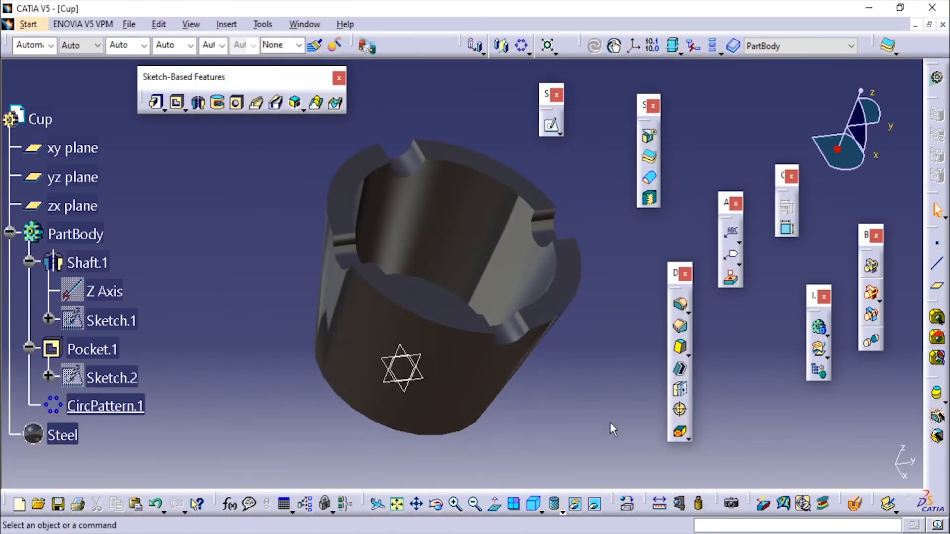